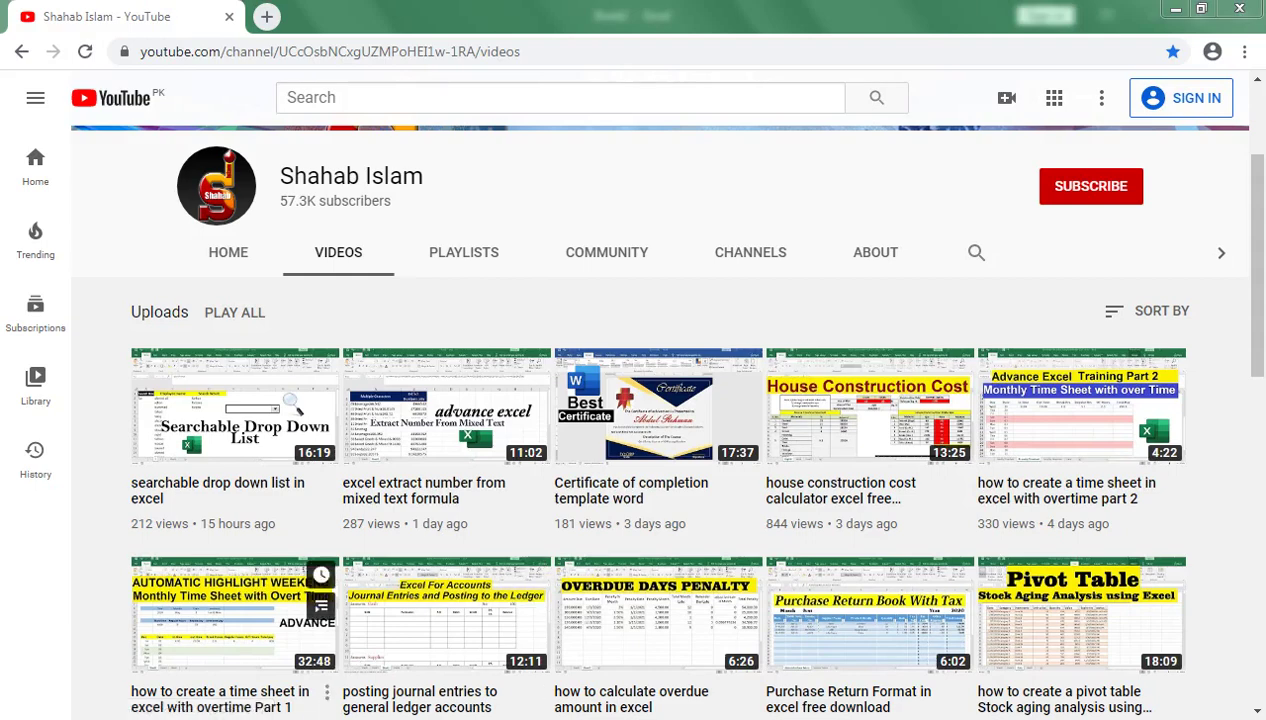
# Switch to the Book2 workbook with the team, player and position table
pyautogui.click(397, 664)
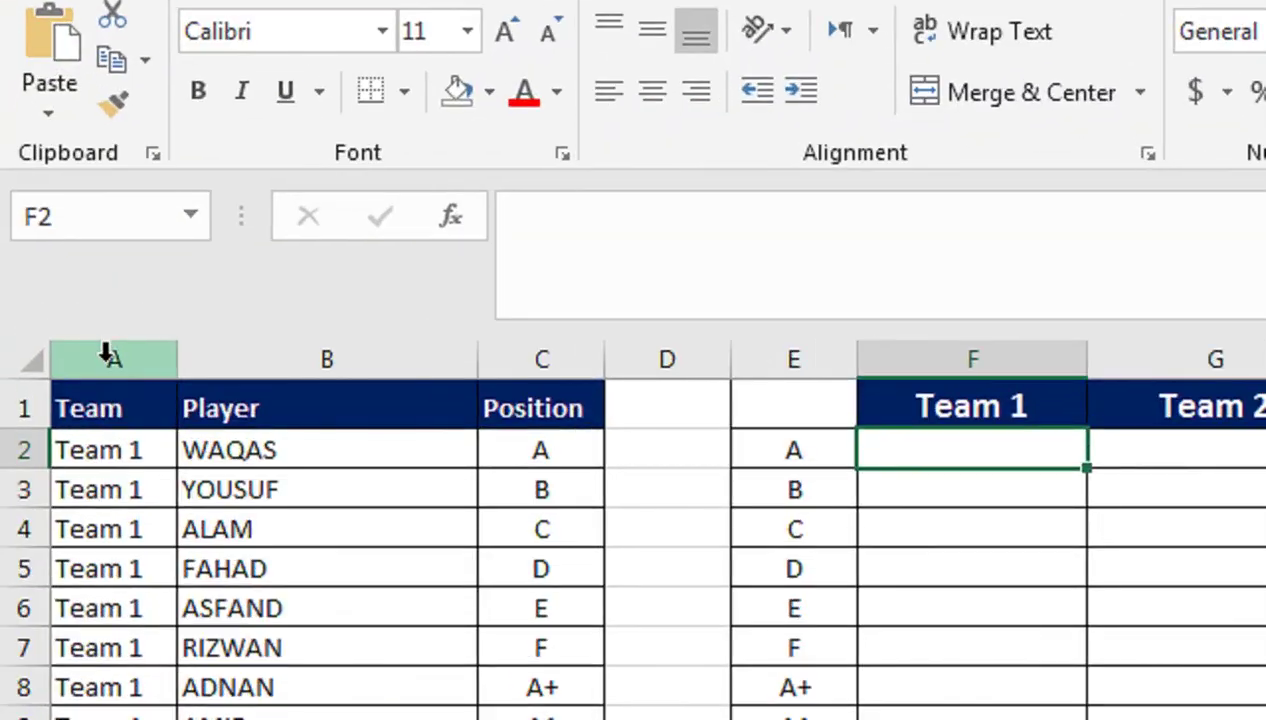
# Insert a new empty column A and enter the header UNIQUE in A1
pyautogui.click(107, 358)
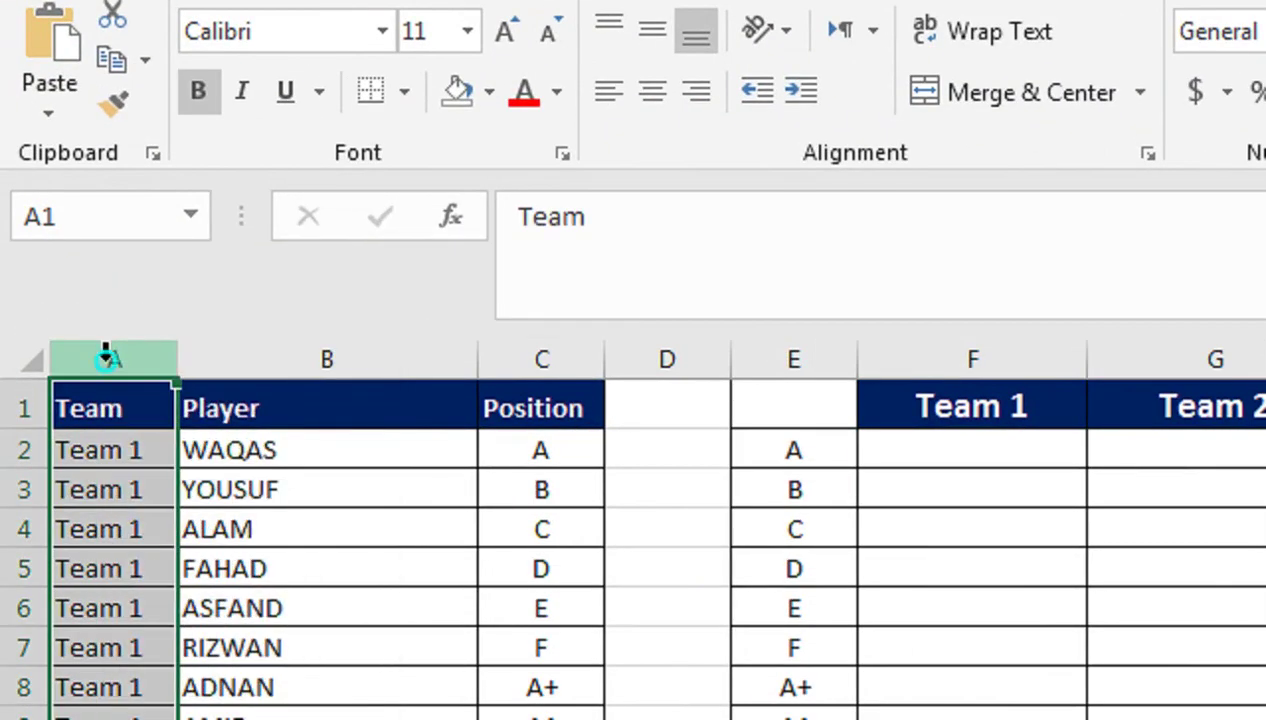
pyautogui.rightClick(107, 365)
pyautogui.click(145, 590)
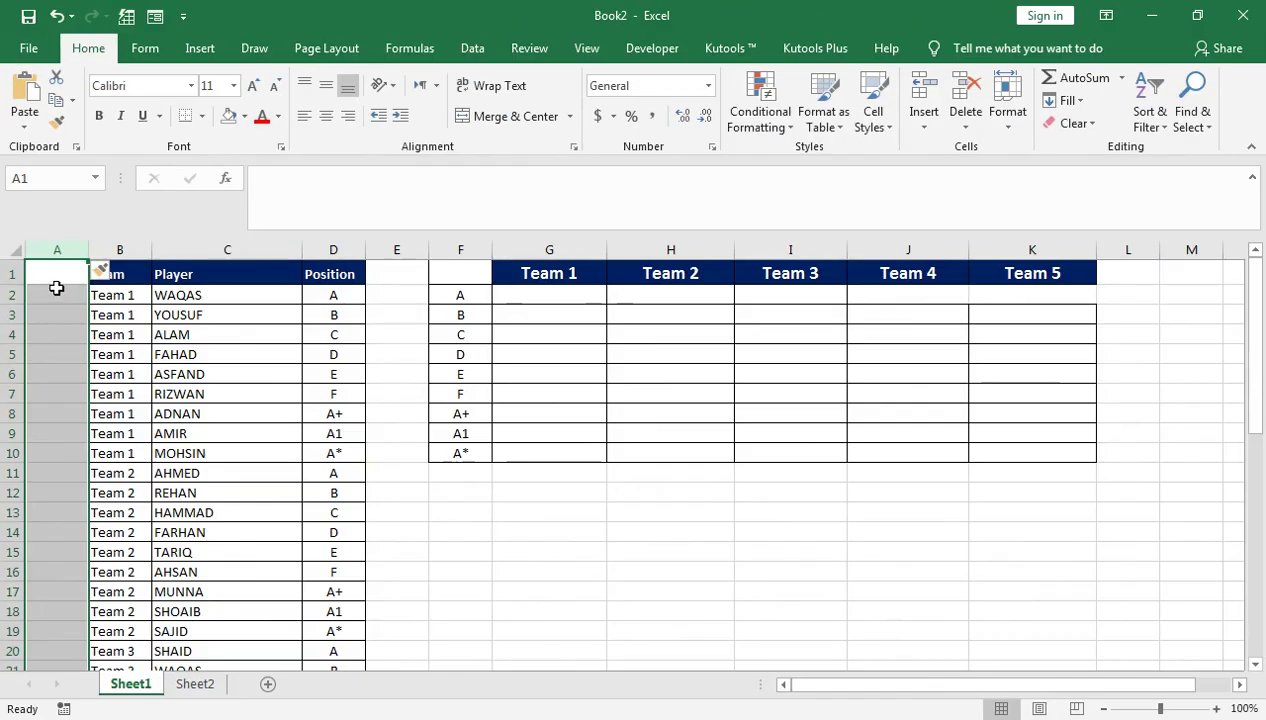
pyautogui.click(56, 274)
pyautogui.write('UNIQUE')
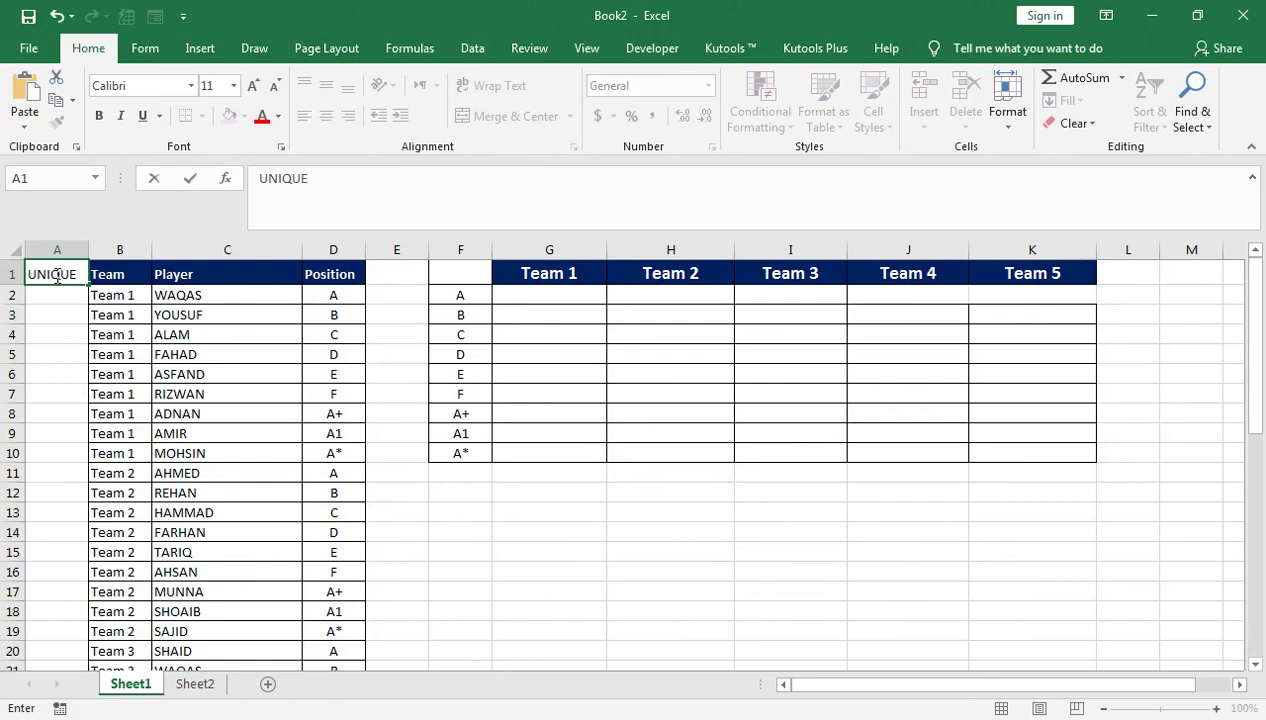
pyautogui.press('Return')
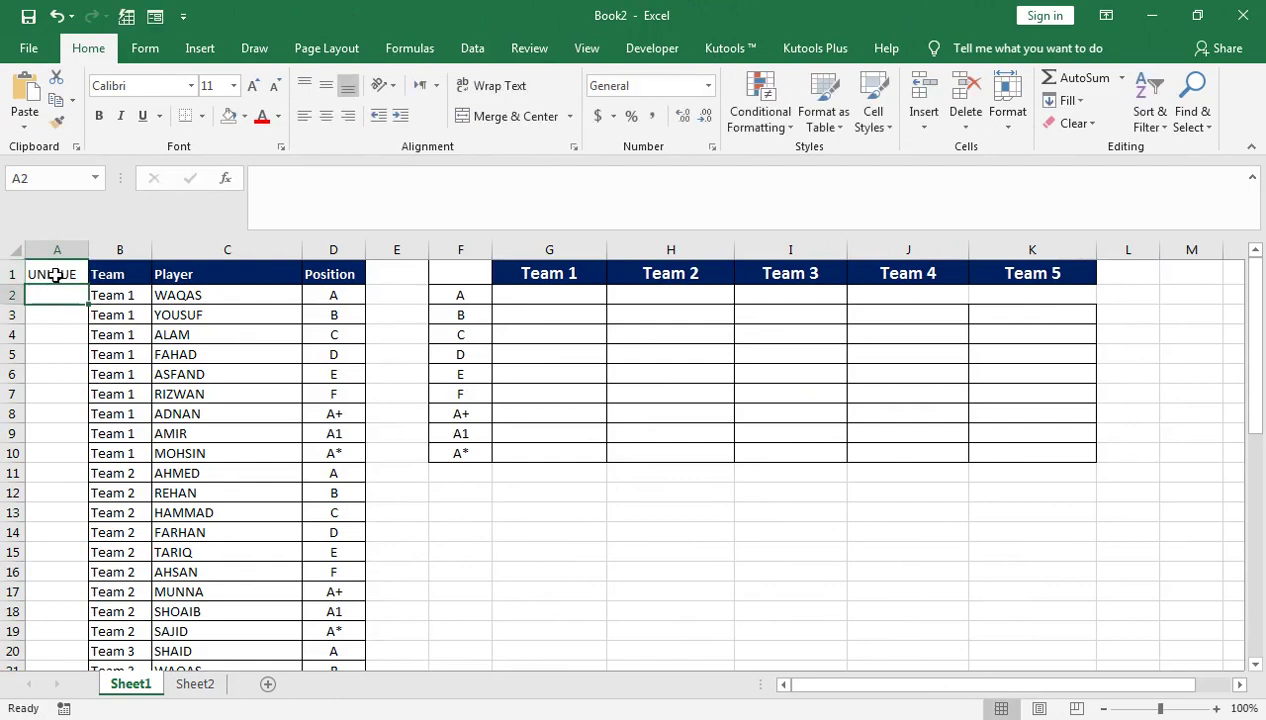
# Copy the Team header's dark blue formatting onto the UNIQUE header with Format Painter
pyautogui.click(120, 280)
pyautogui.click(56, 120)
pyautogui.click(54, 274)
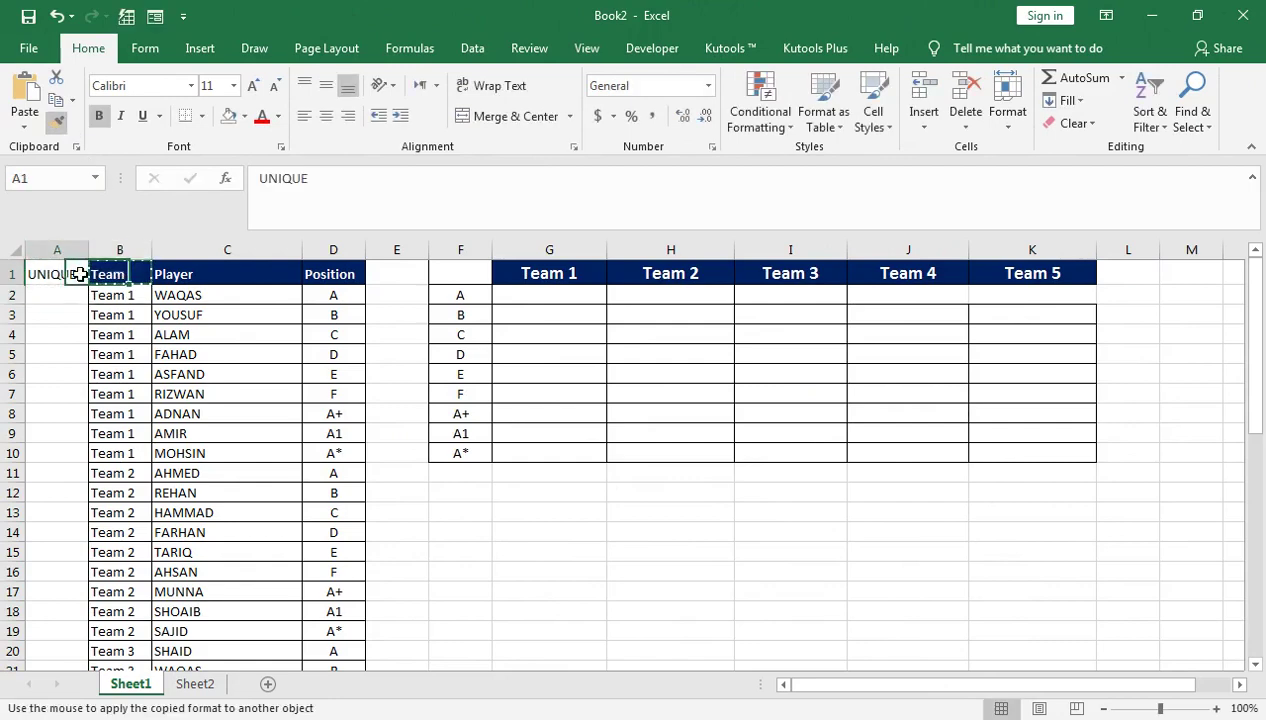
pyautogui.click(57, 294)
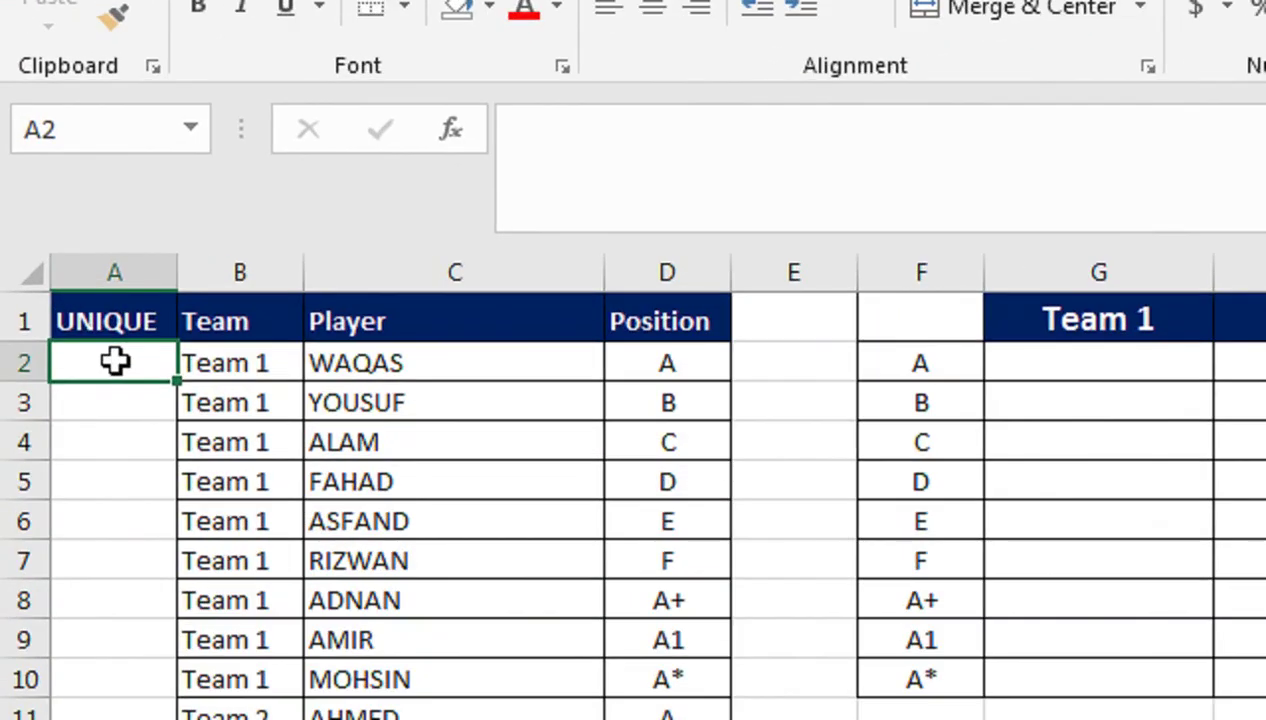
# Enter the key formula =B2&"-"&D2 in A2
pyautogui.write('=')
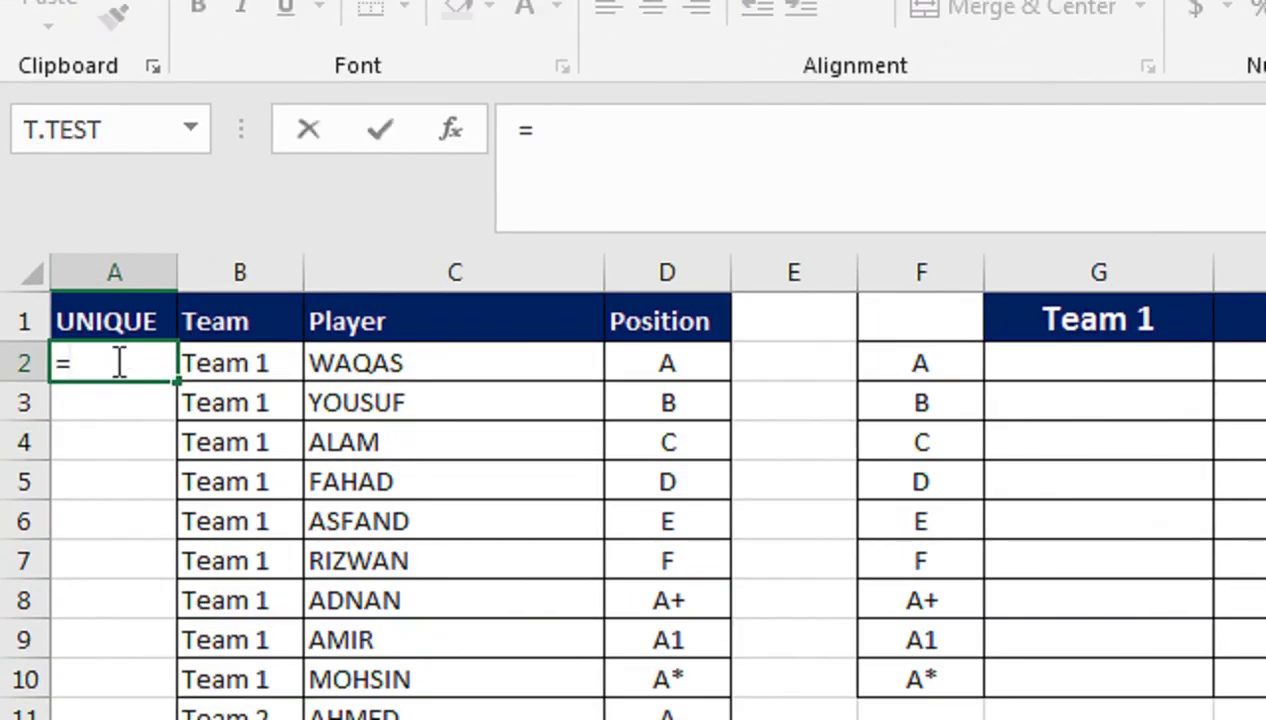
pyautogui.press('Right')
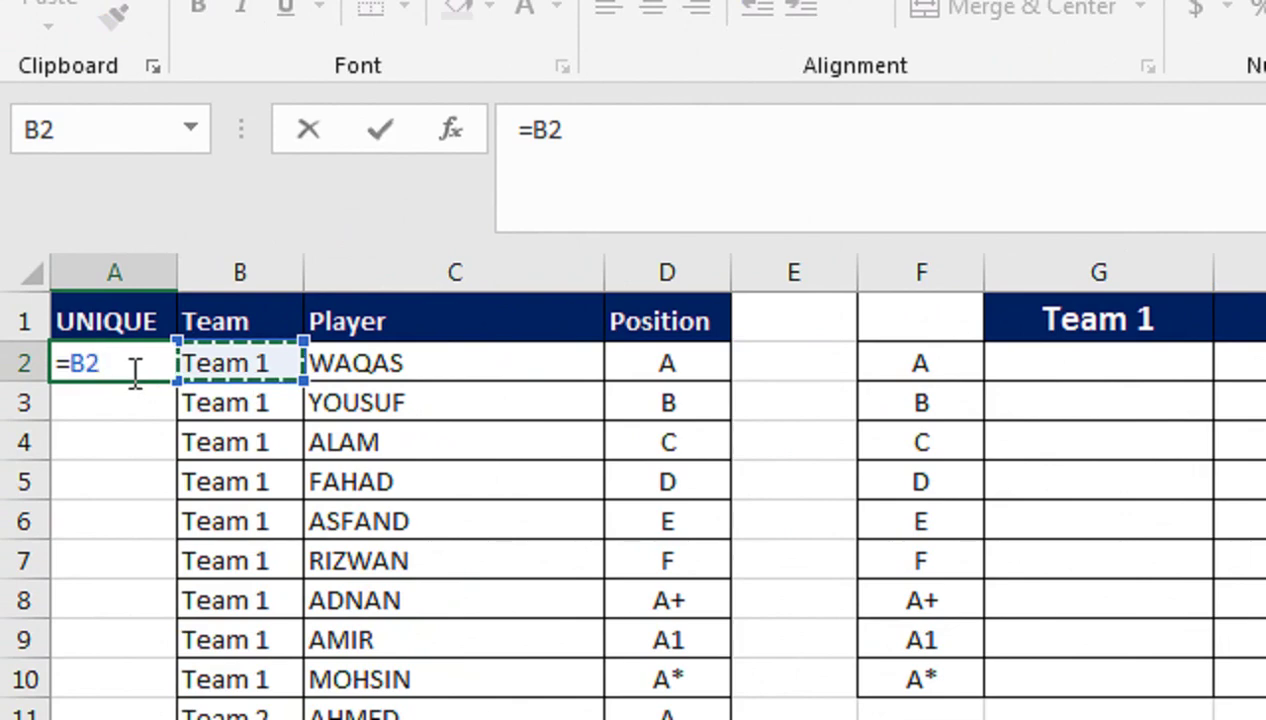
pyautogui.write('&"-')
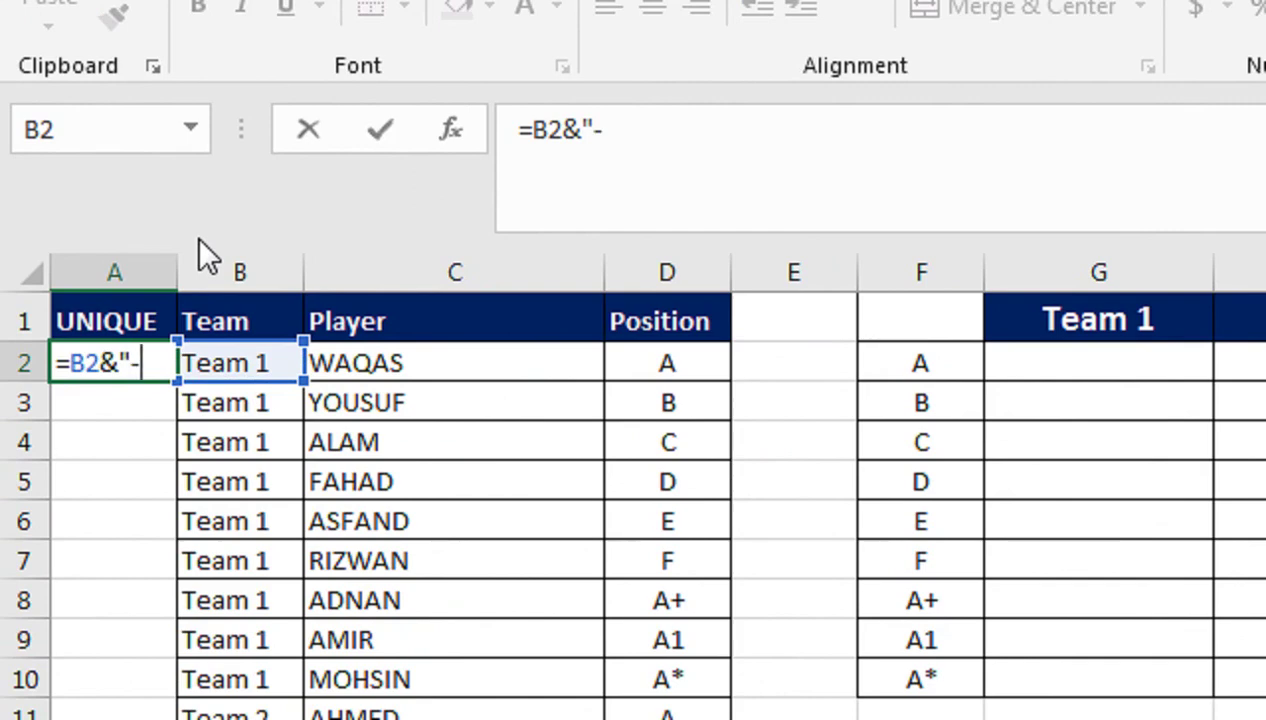
pyautogui.write('"')
pyautogui.write('&')
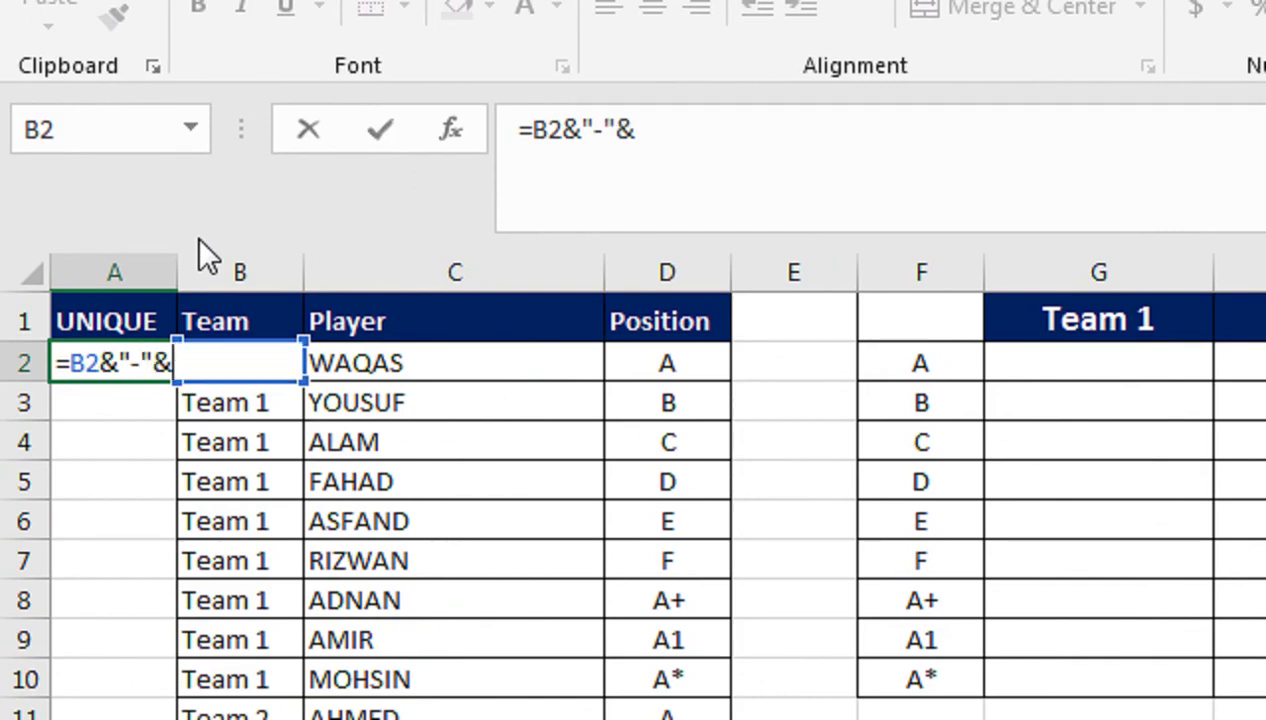
pyautogui.click(655, 356)
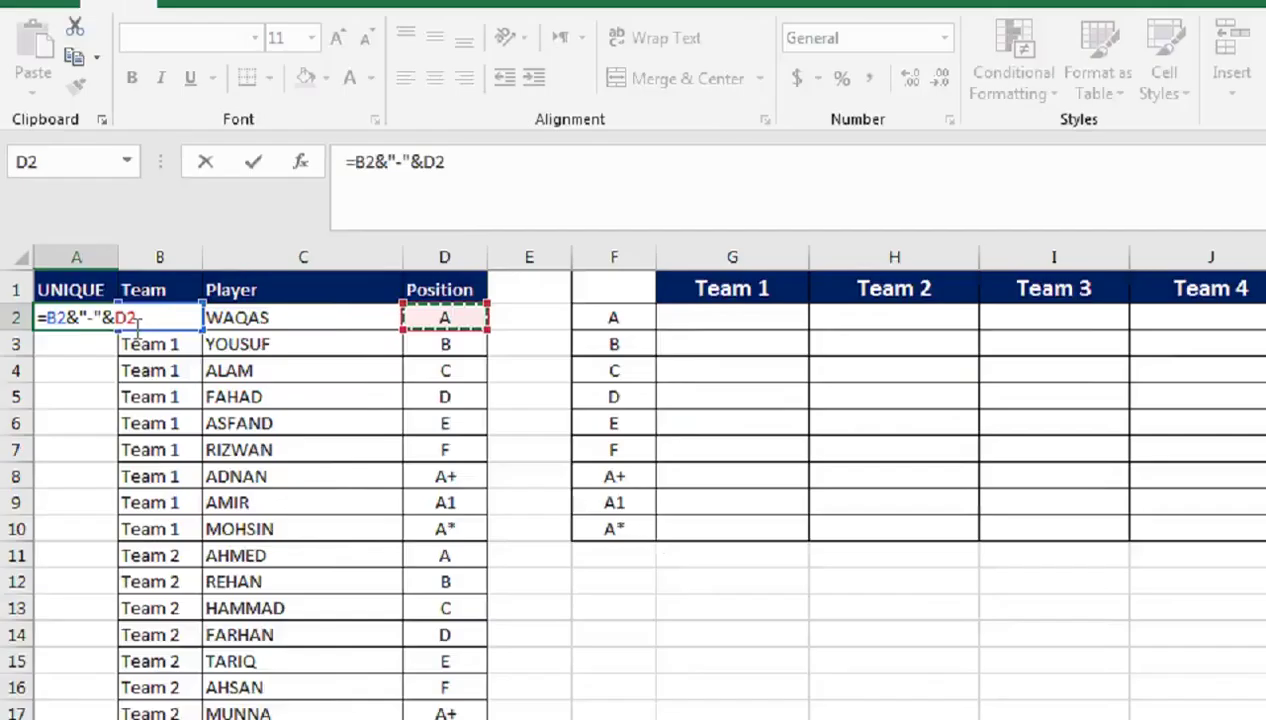
pyautogui.press('Return')
# Fill the A2 key formula down column A to row 45
pyautogui.click(77, 295)
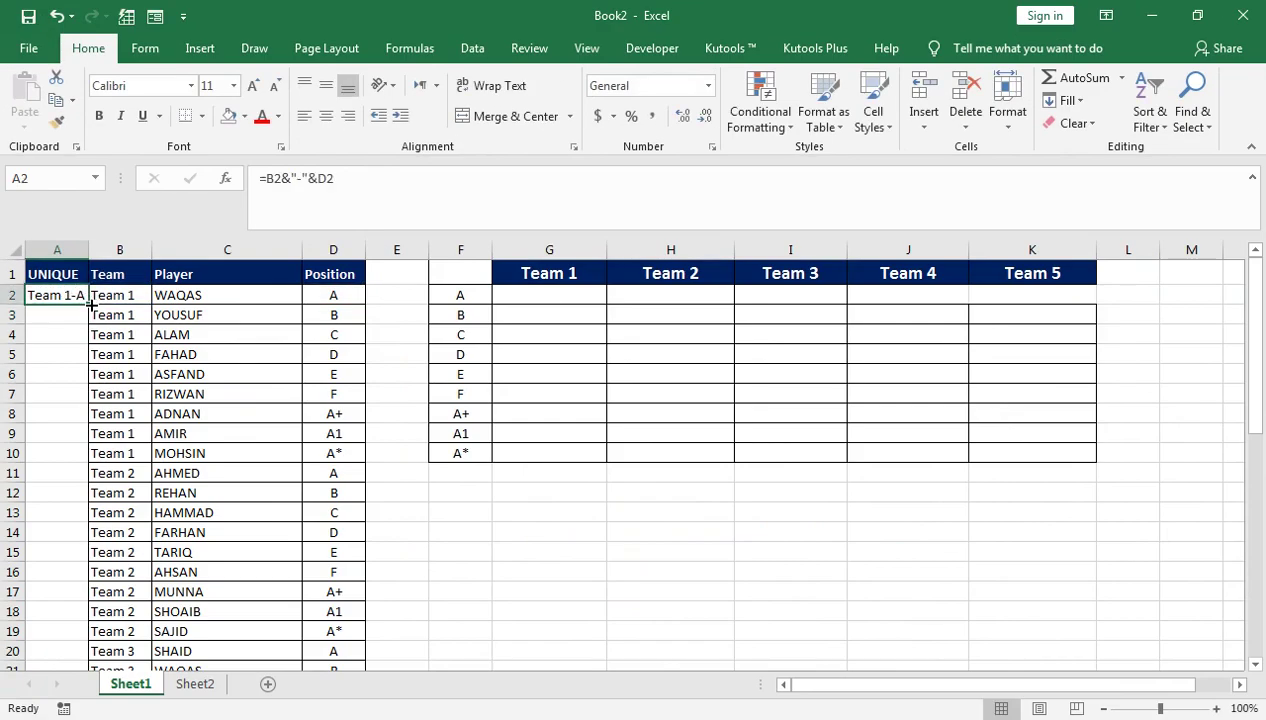
pyautogui.doubleClick(88, 305)
pyautogui.scroll(-2, 100, 337)
pyautogui.scroll(-3, 100, 337)
pyautogui.scroll(-3, 88, 396)
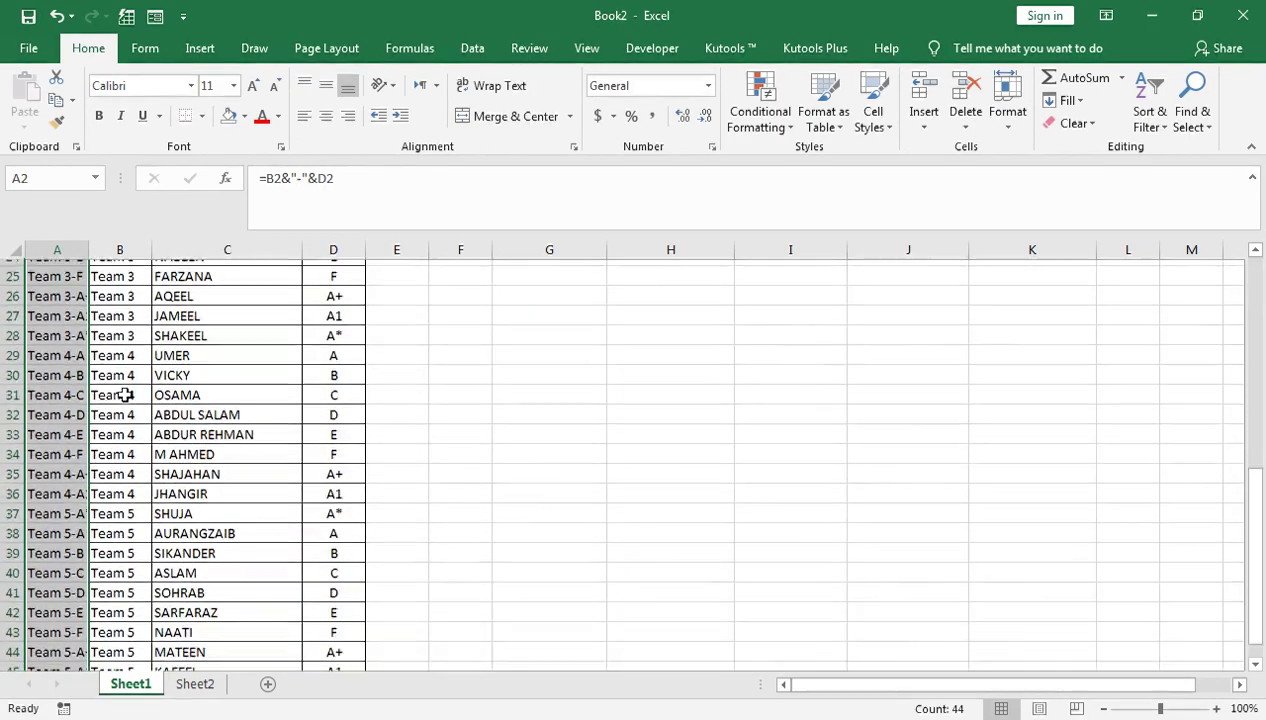
pyautogui.scroll(-3, 88, 396)
pyautogui.scroll(3, 60, 488)
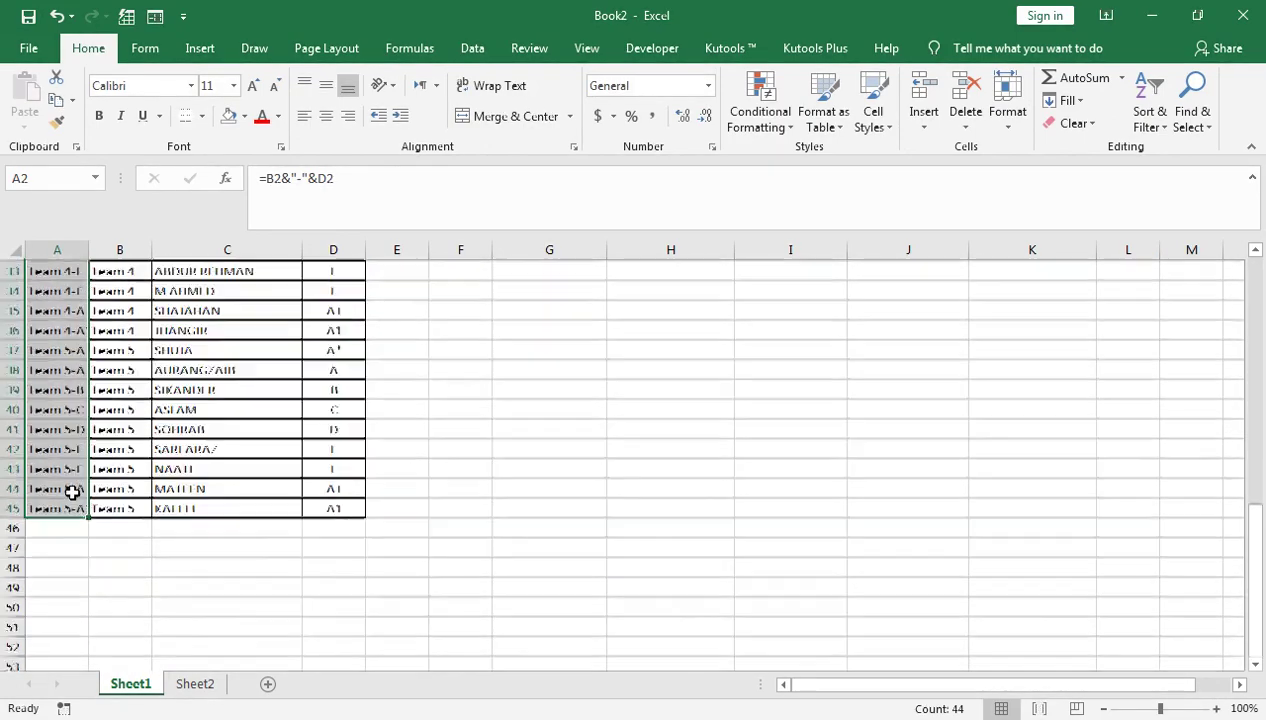
pyautogui.scroll(8, 70, 480)
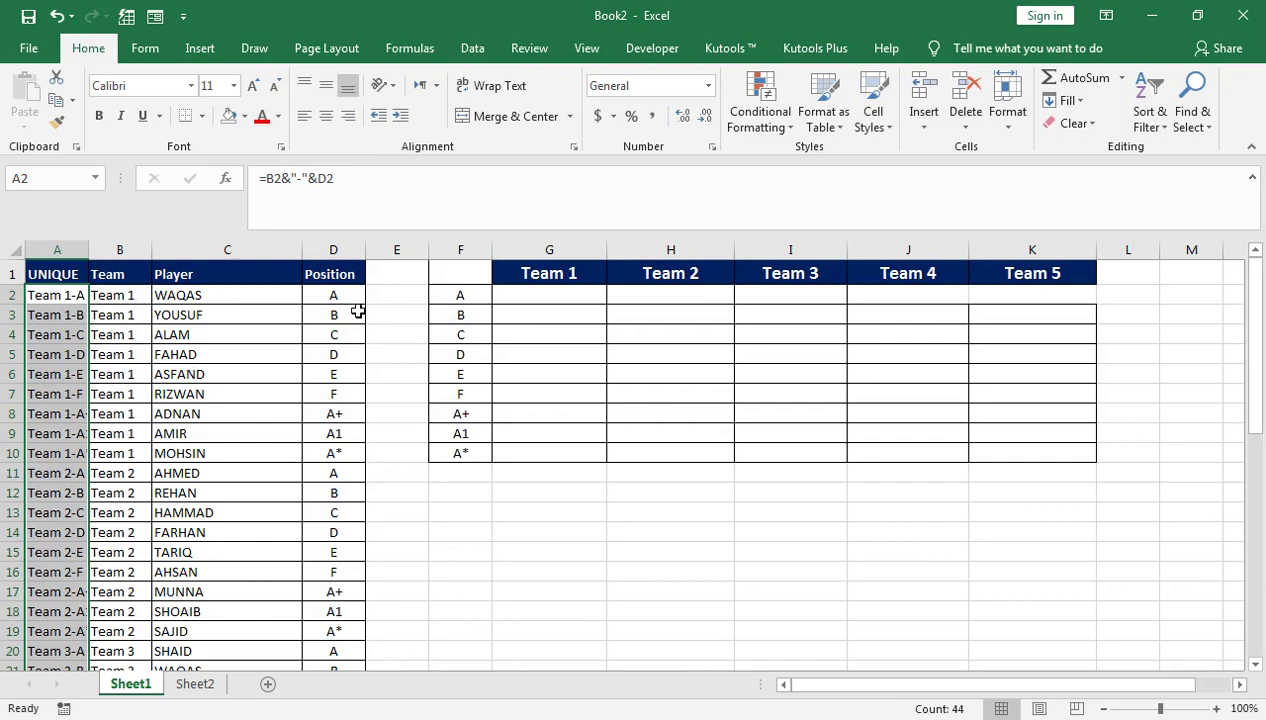
pyautogui.click(540, 297)
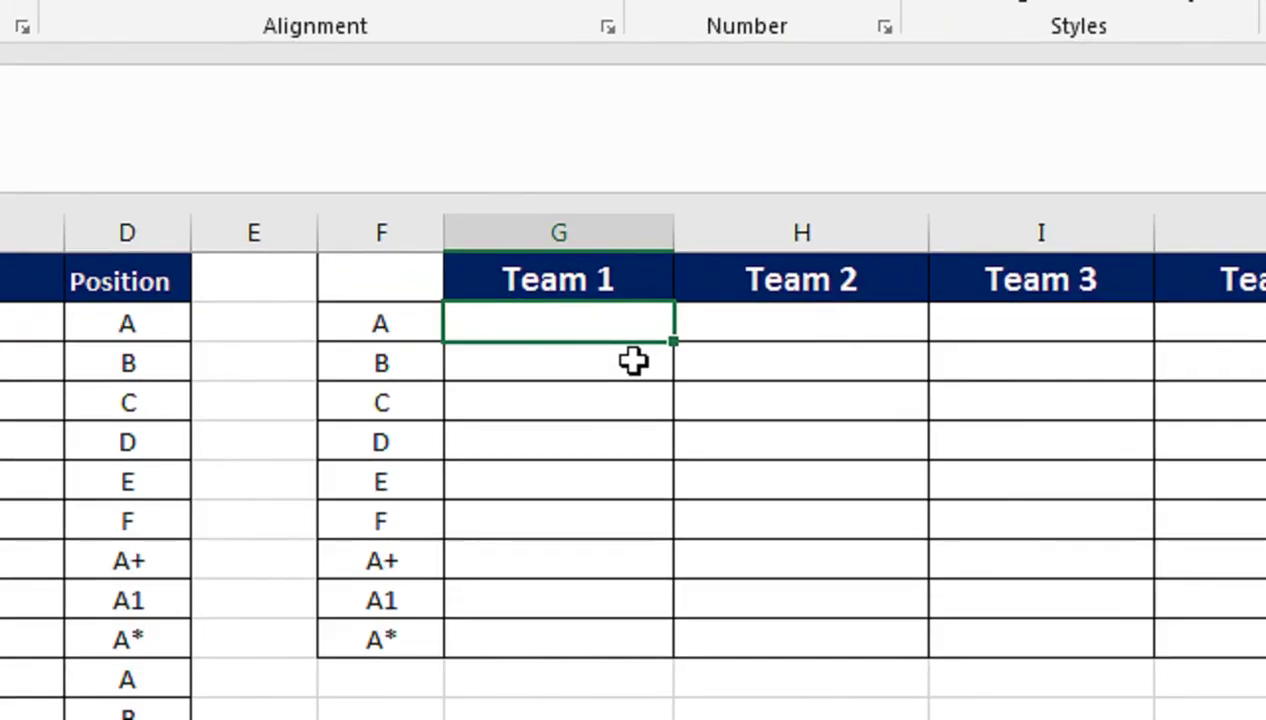
# Begin G2's formula as =IFERROR(VLOOKUP(G$1, locking the Team 1 header's row
pyautogui.write('=IF')
pyautogui.press('Down')
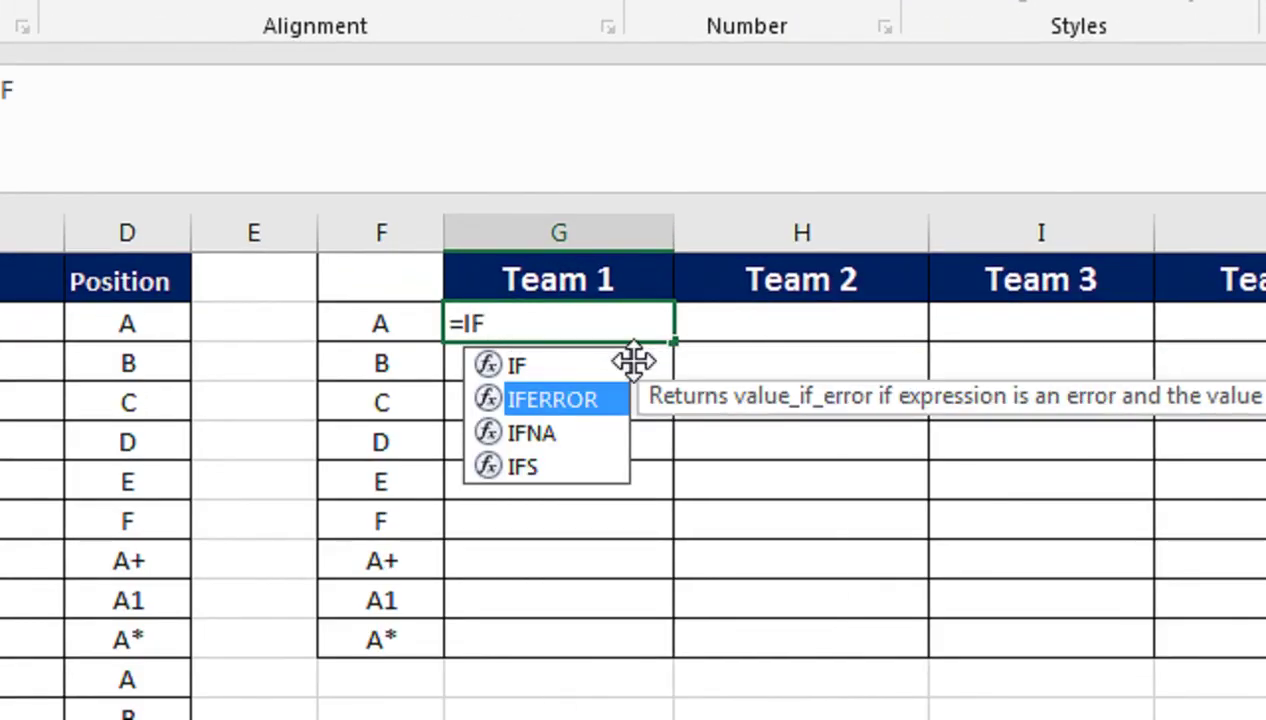
pyautogui.press('Tab')
pyautogui.write('VL')
pyautogui.press('Tab')
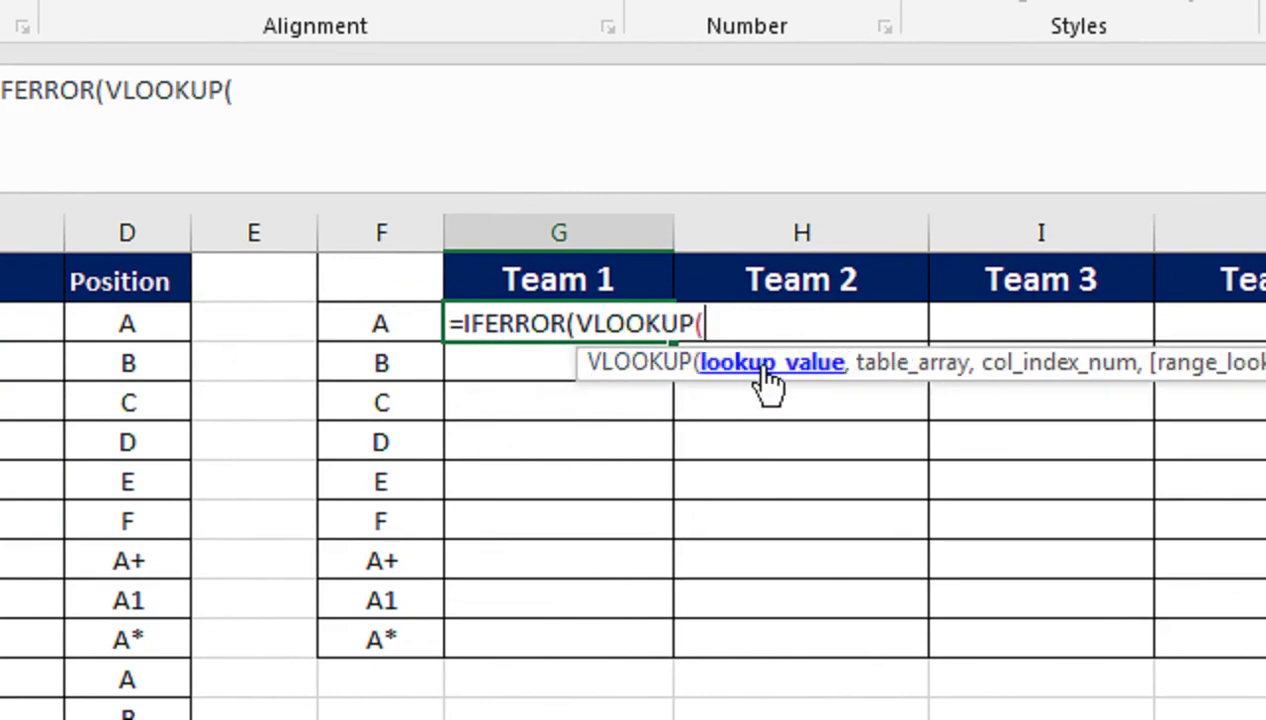
pyautogui.click(556, 279)
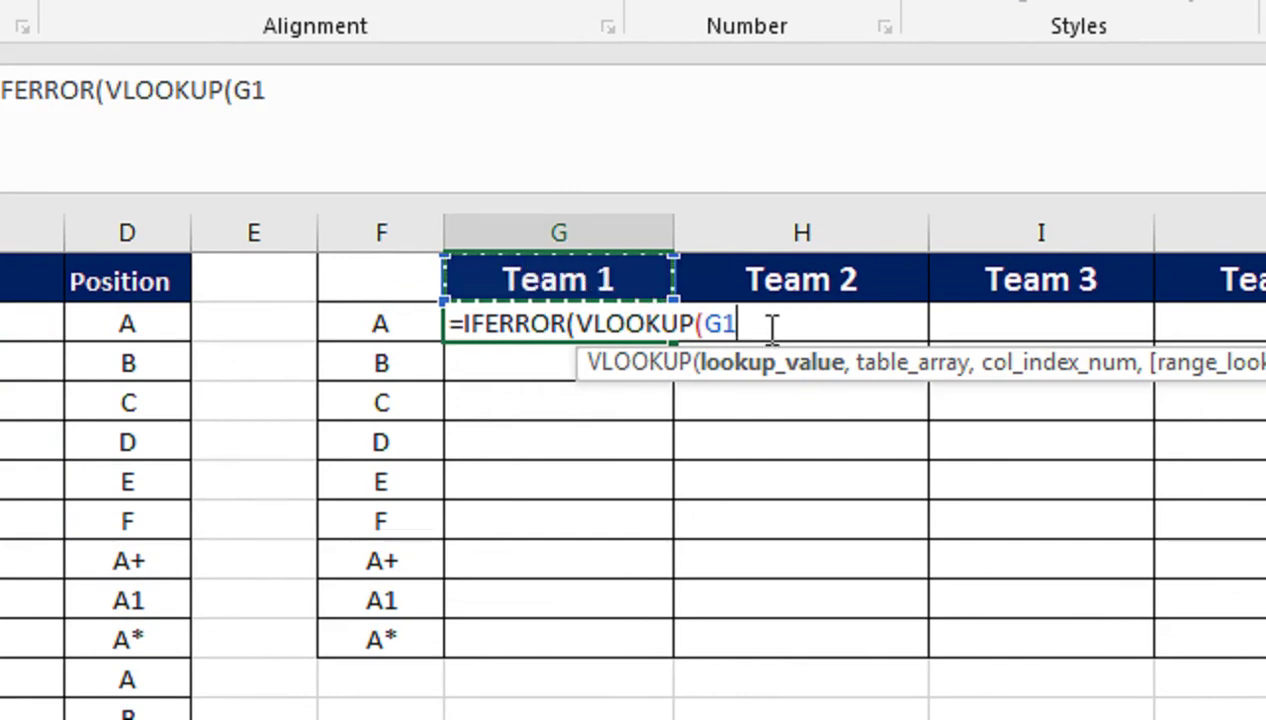
pyautogui.press('F4')
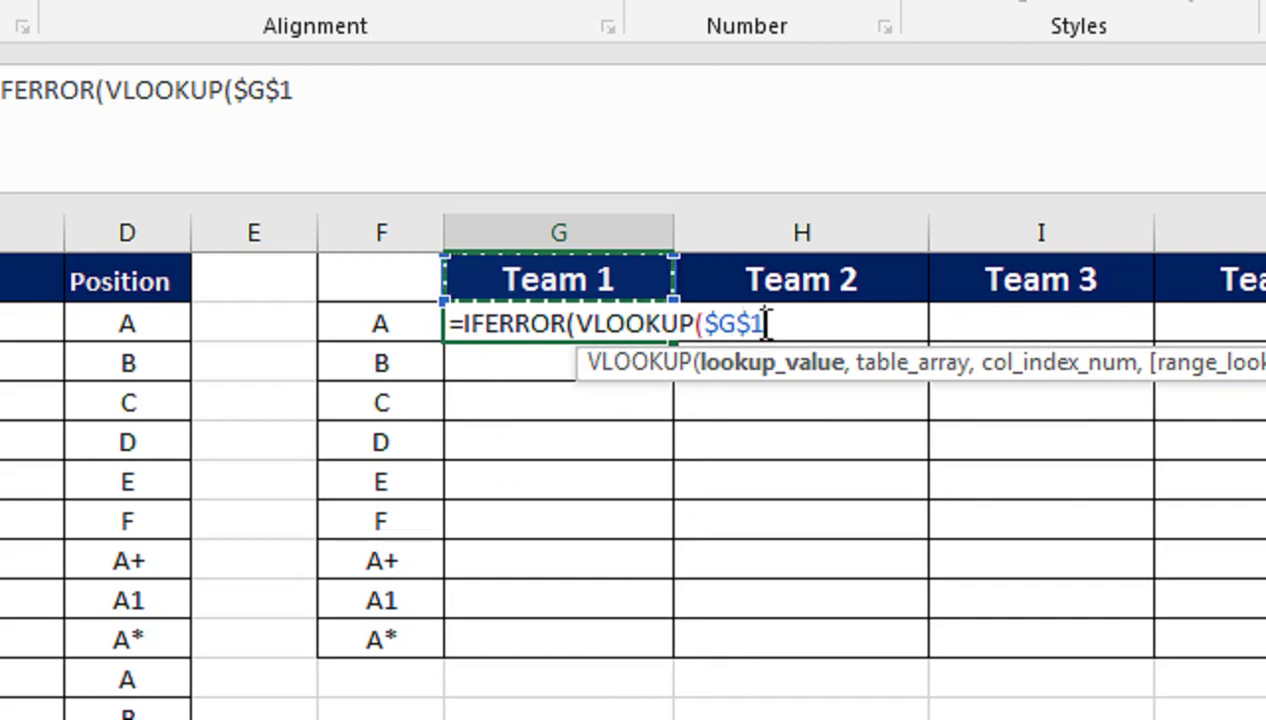
pyautogui.press('F4')
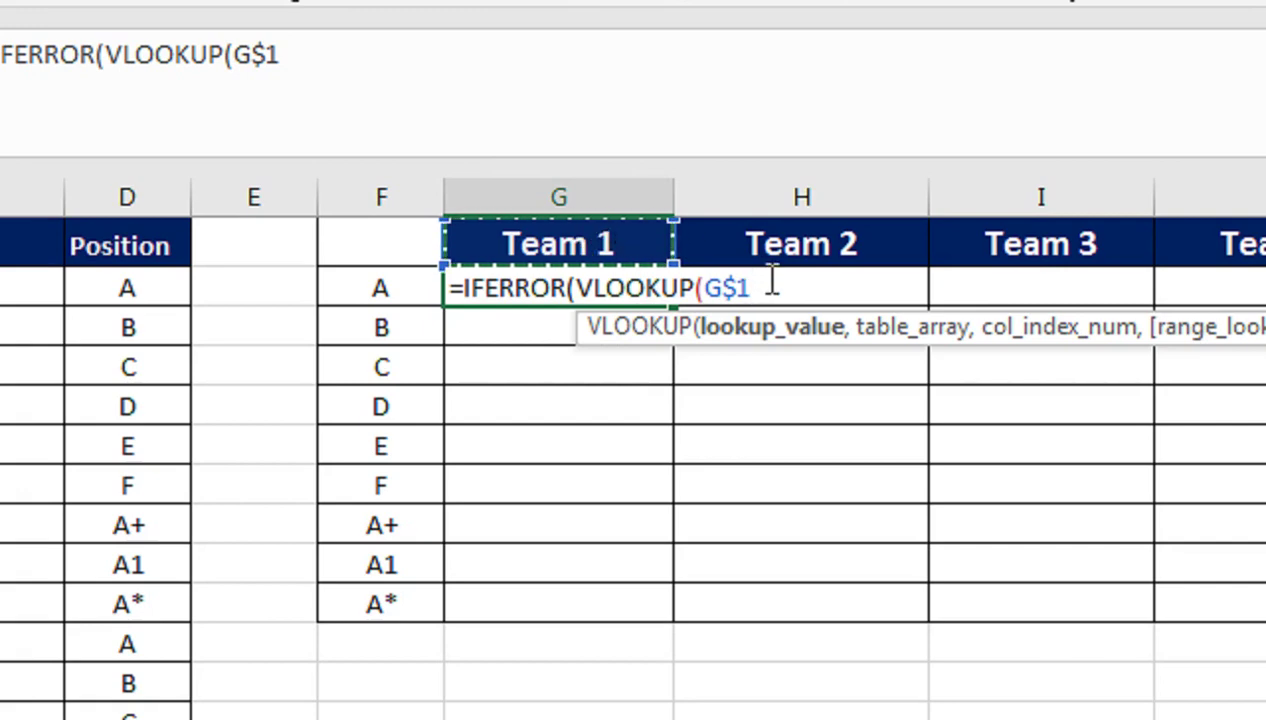
pyautogui.write(',')
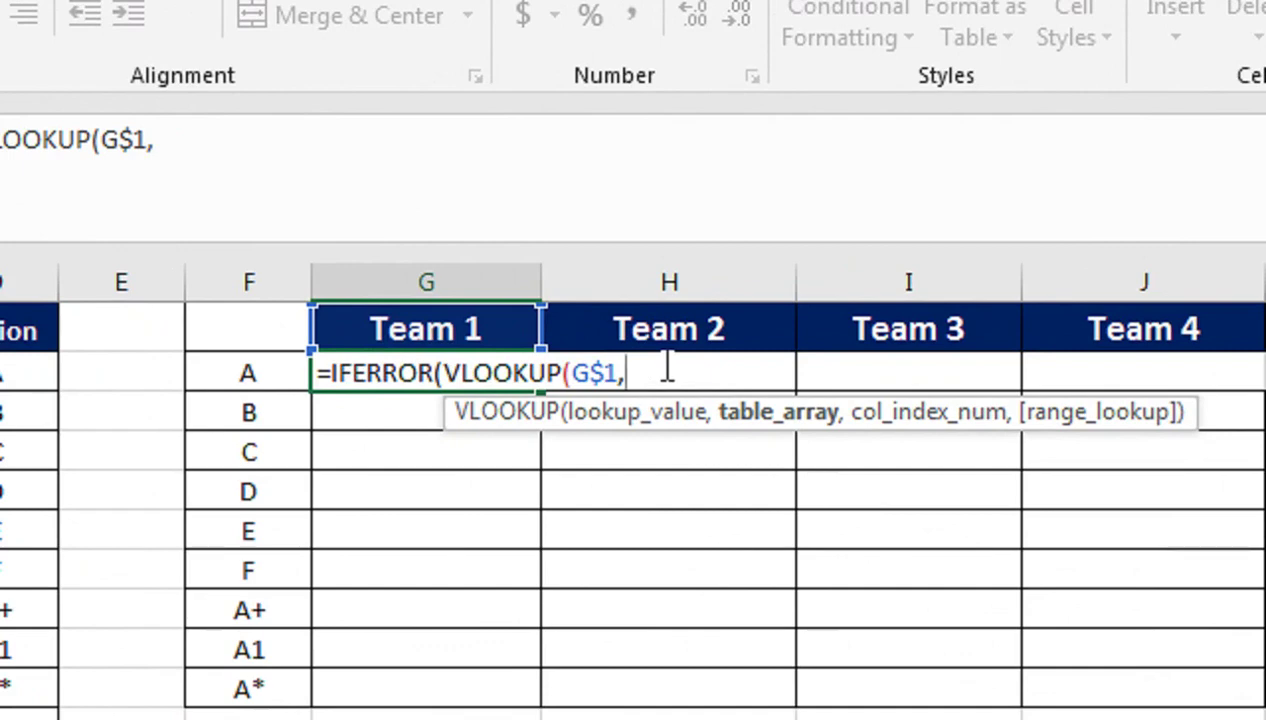
pyautogui.press('BackSpace')
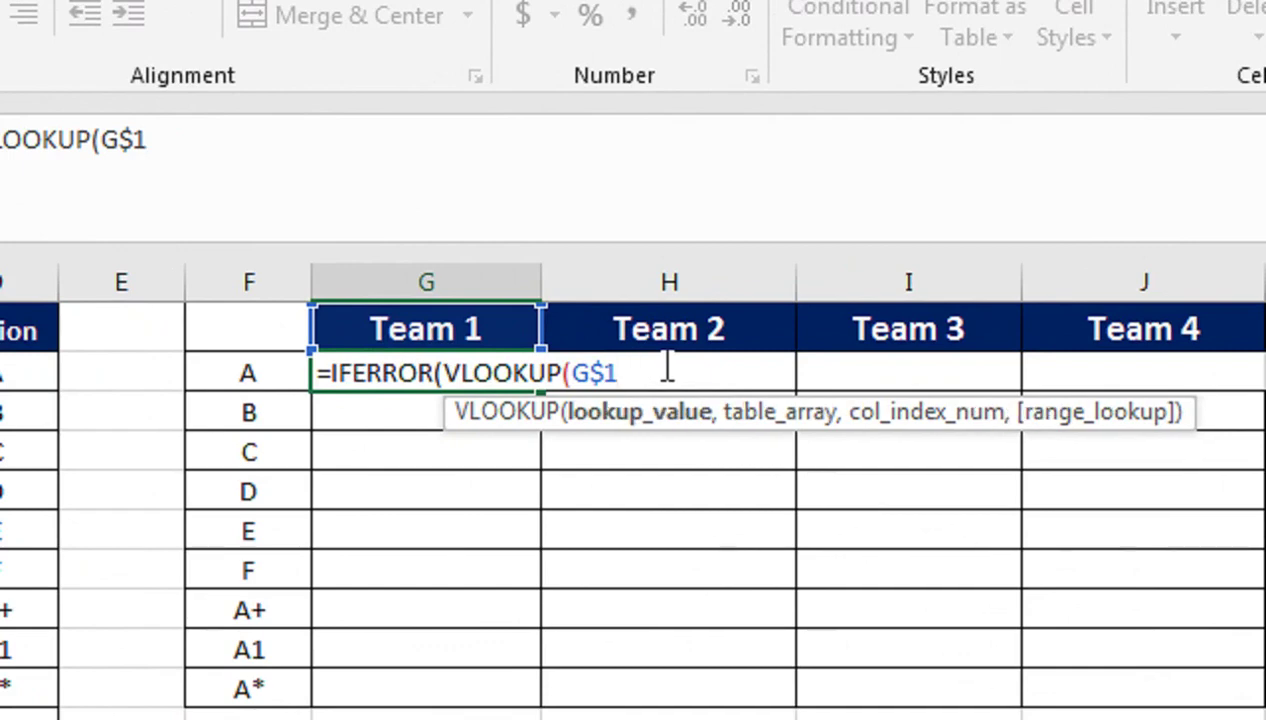
# Extend the G2 lookup value to G$1&"-"&$F2, fixing the position column
pyautogui.write('&')
pyautogui.write('"-')
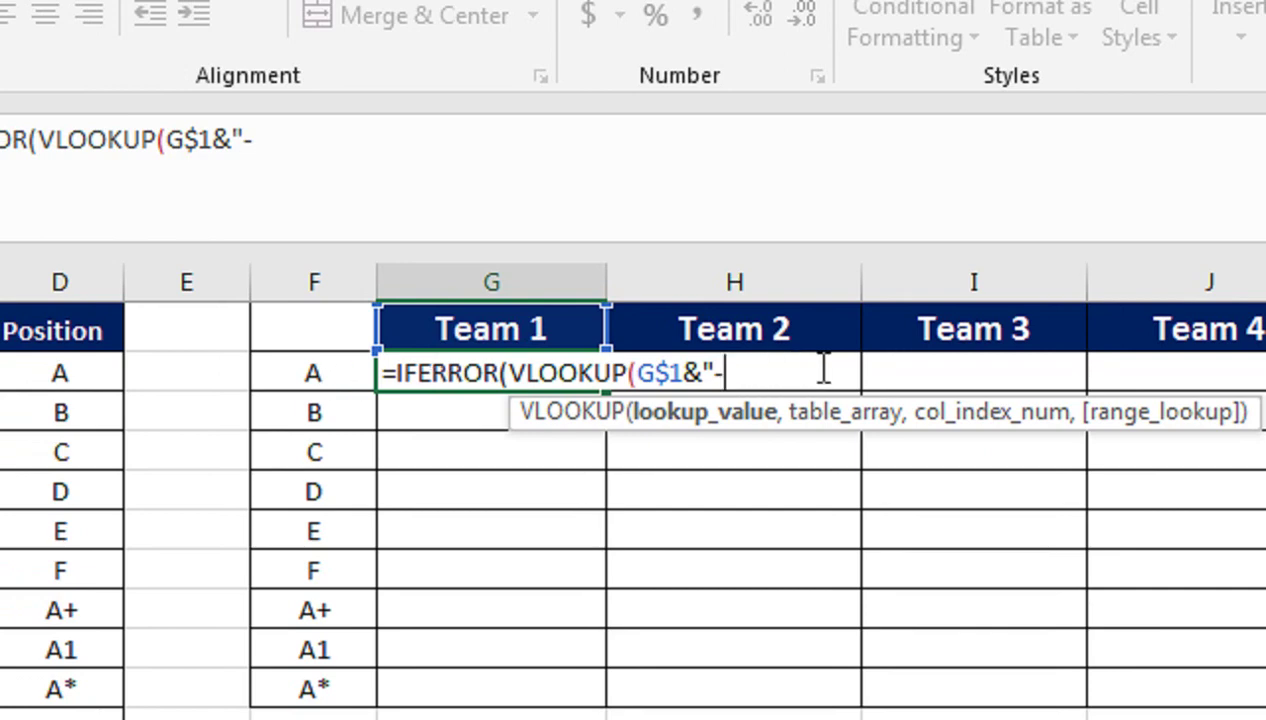
pyautogui.write('"')
pyautogui.write('&')
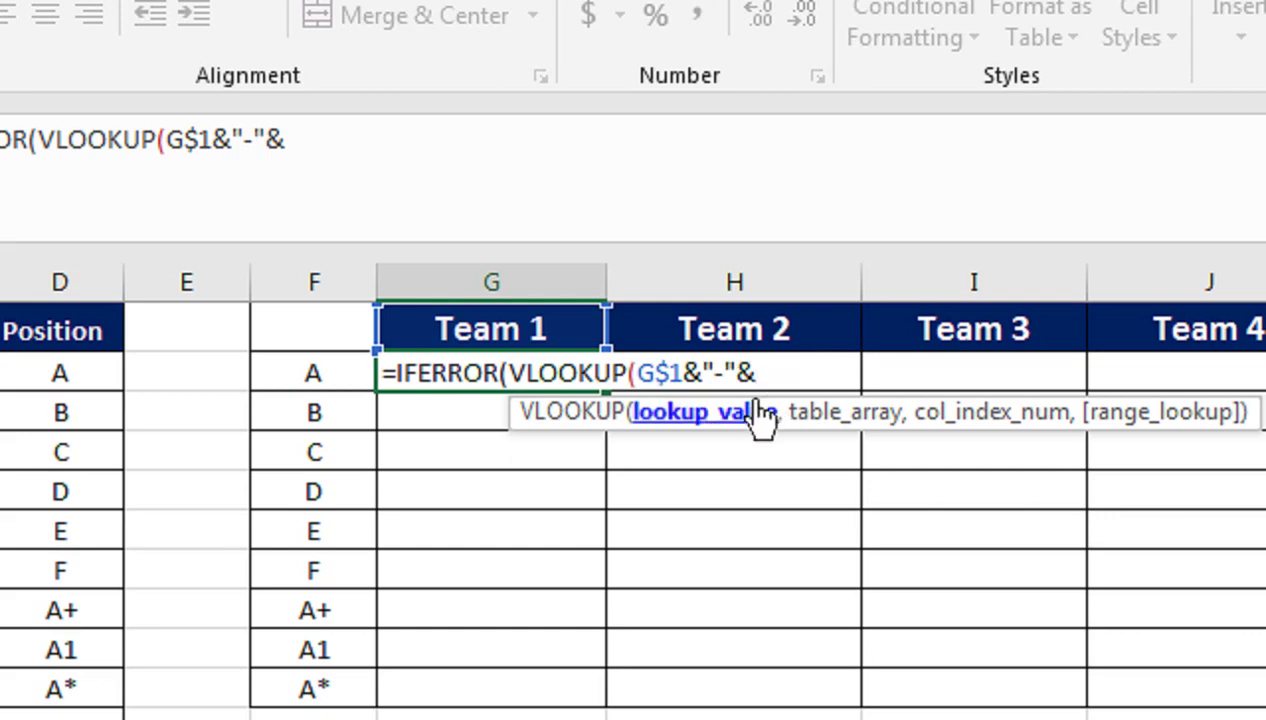
pyautogui.click(360, 373)
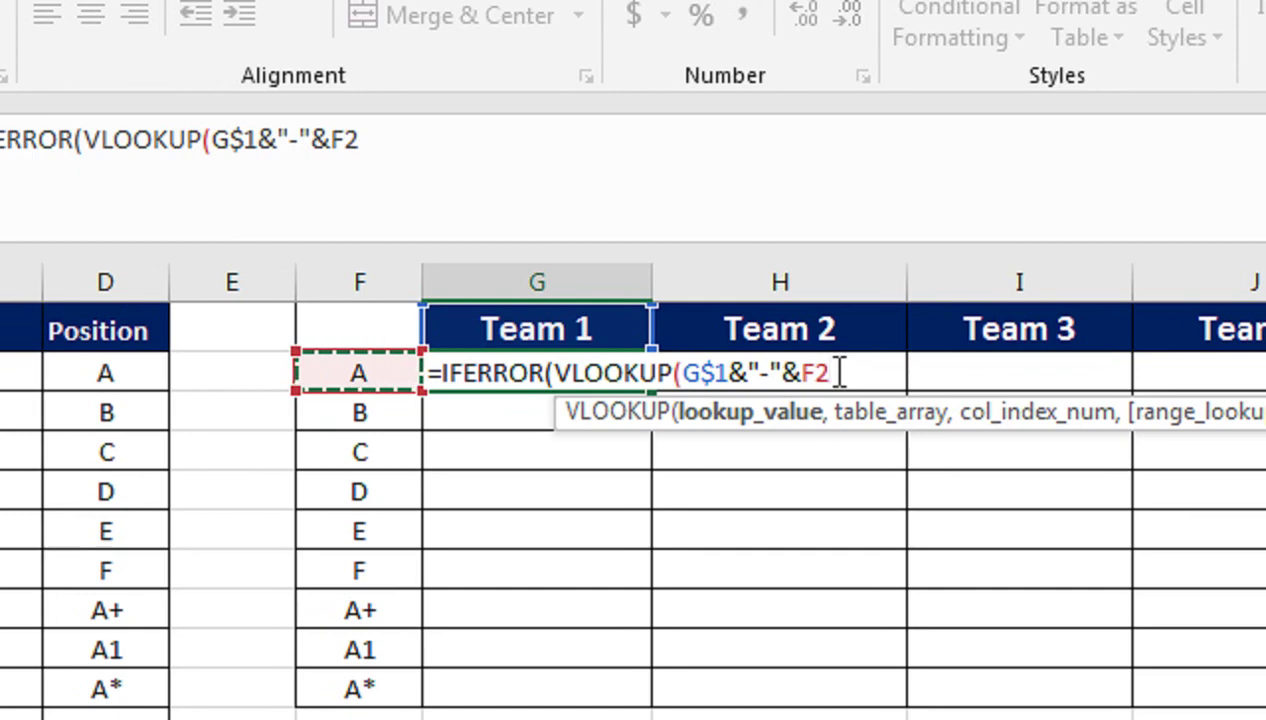
pyautogui.press('F4')
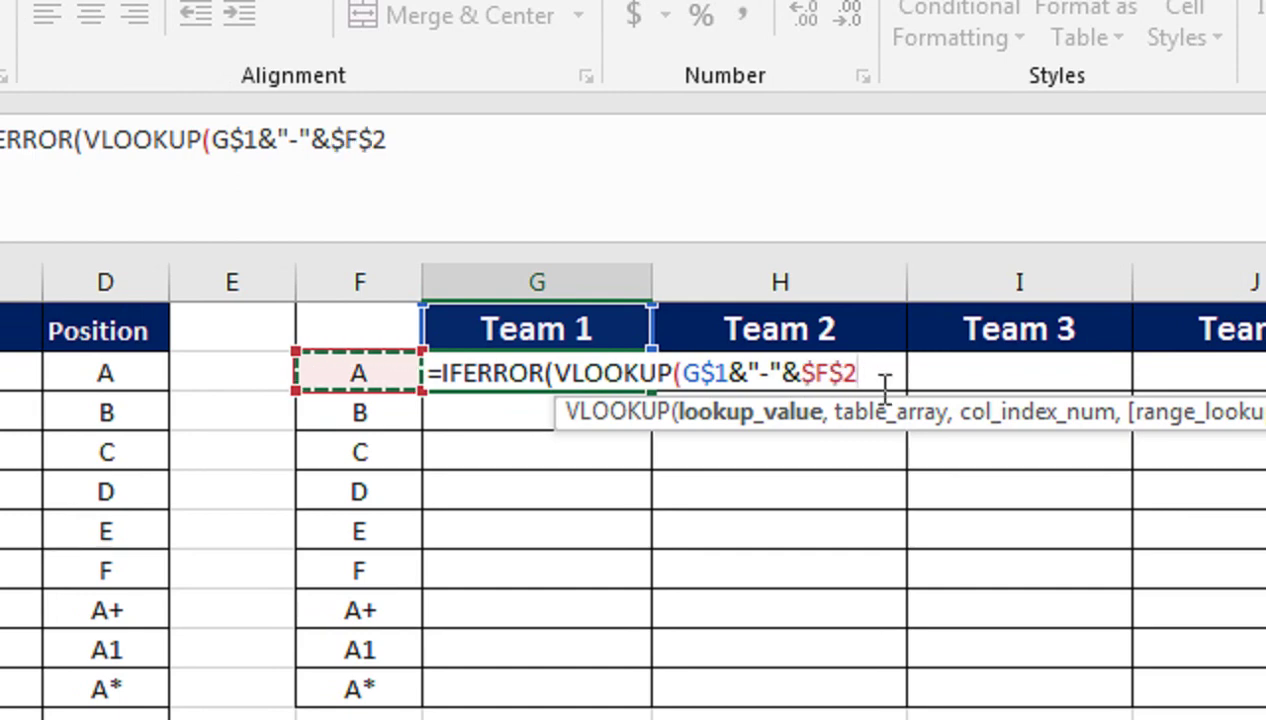
pyautogui.press('F4')
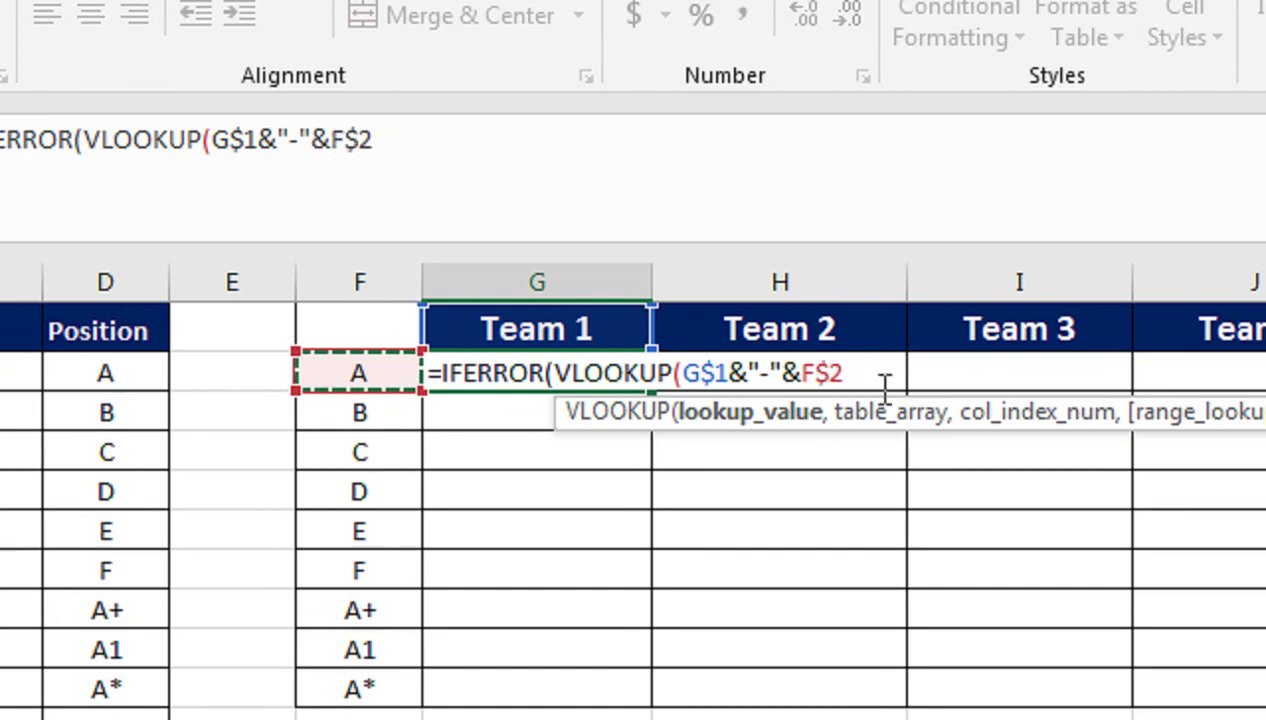
pyautogui.press('F4')
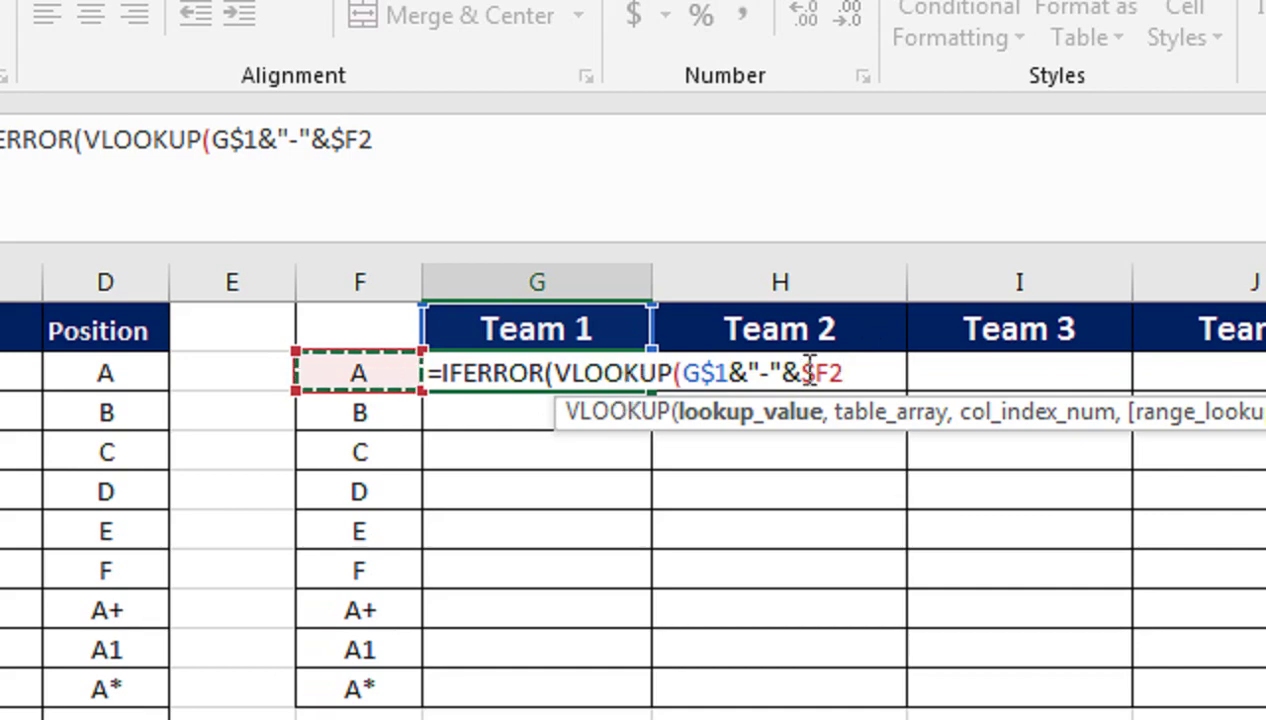
# Add the absolute lookup range $A$2:$D$45 to the VLOOKUP
pyautogui.write(',')
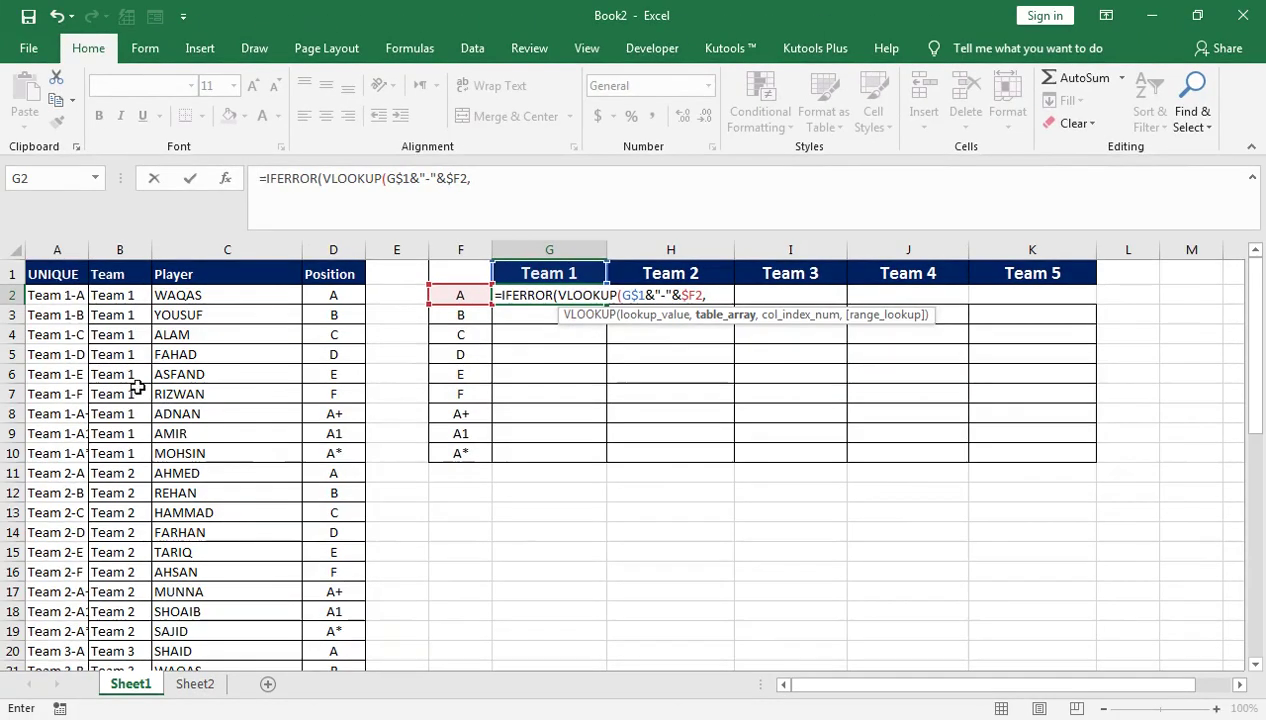
pyautogui.click(63, 295)
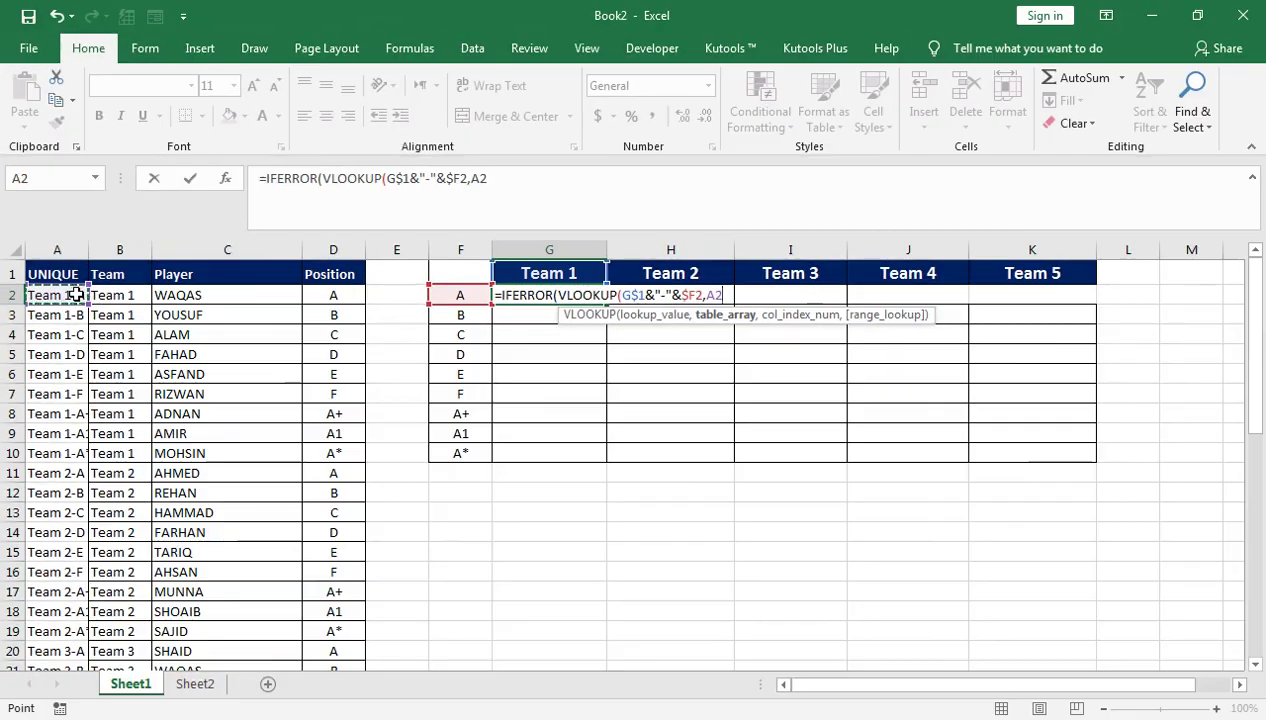
pyautogui.hotkey('ctrl', 'shift', 'Down')
pyautogui.hotkey('ctrl', 'shift', 'Right')
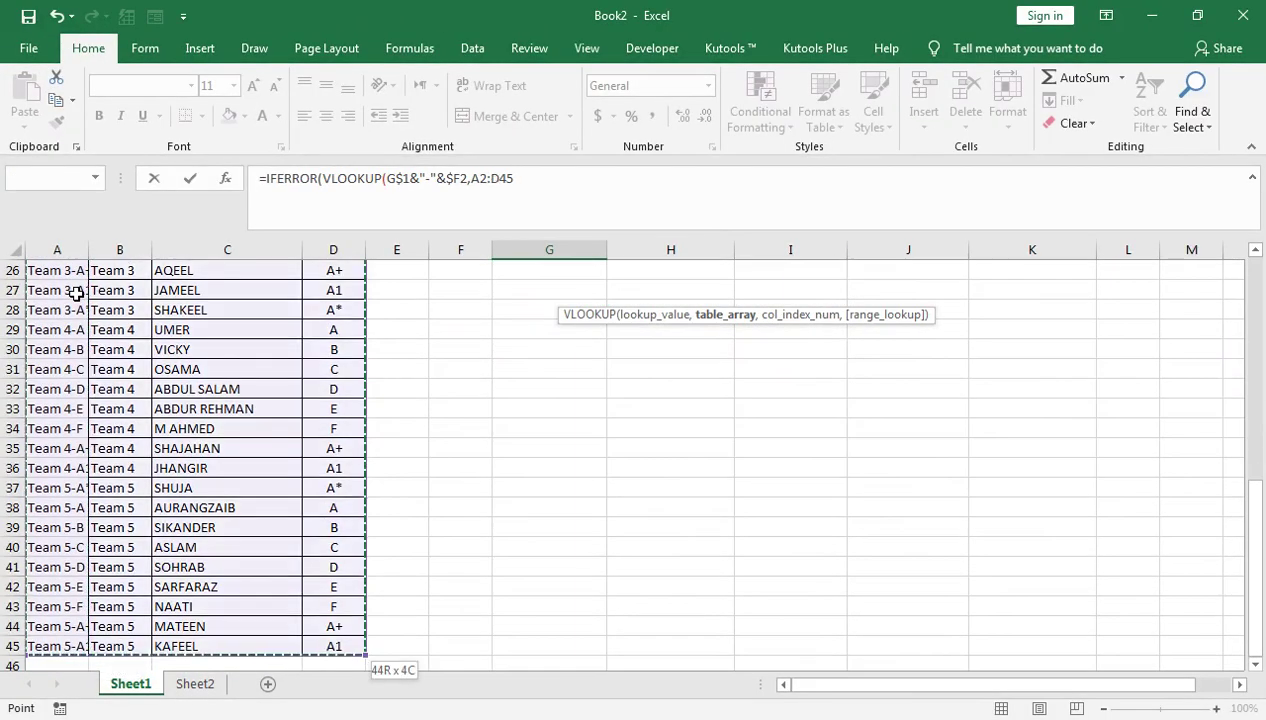
pyautogui.scroll(1, 164, 339)
pyautogui.scroll(7, 170, 387)
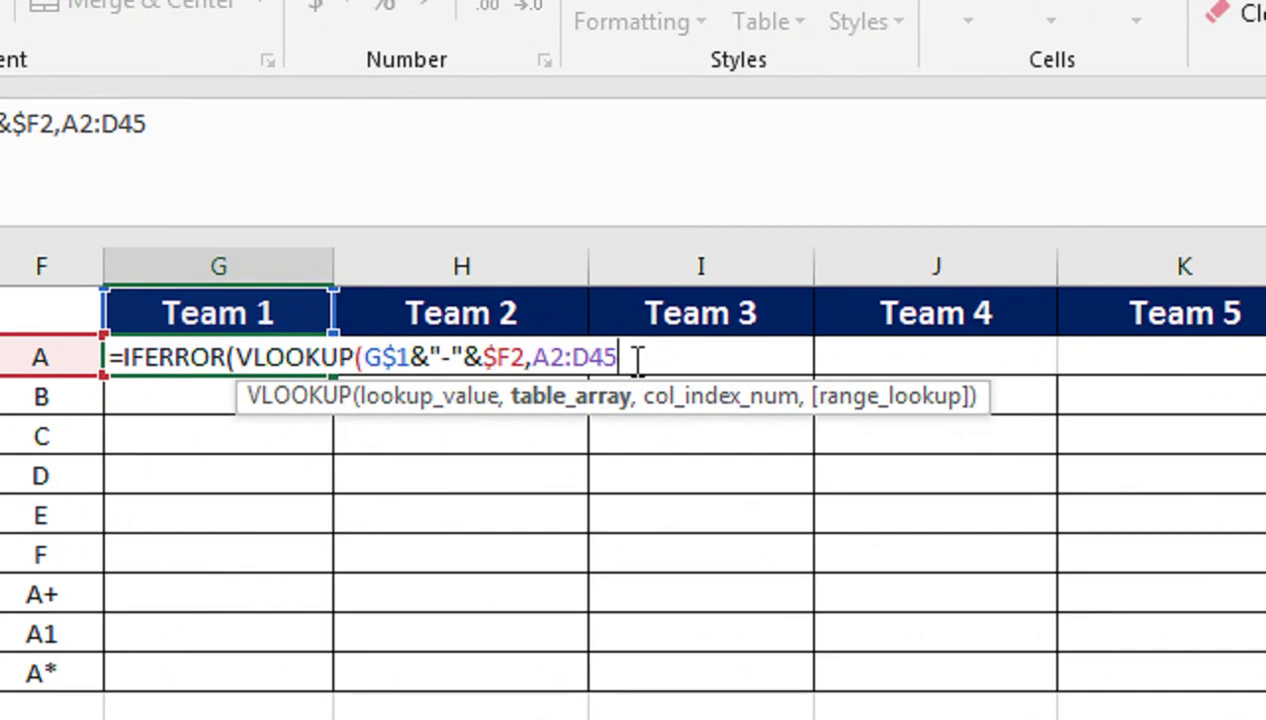
pyautogui.press('F4')
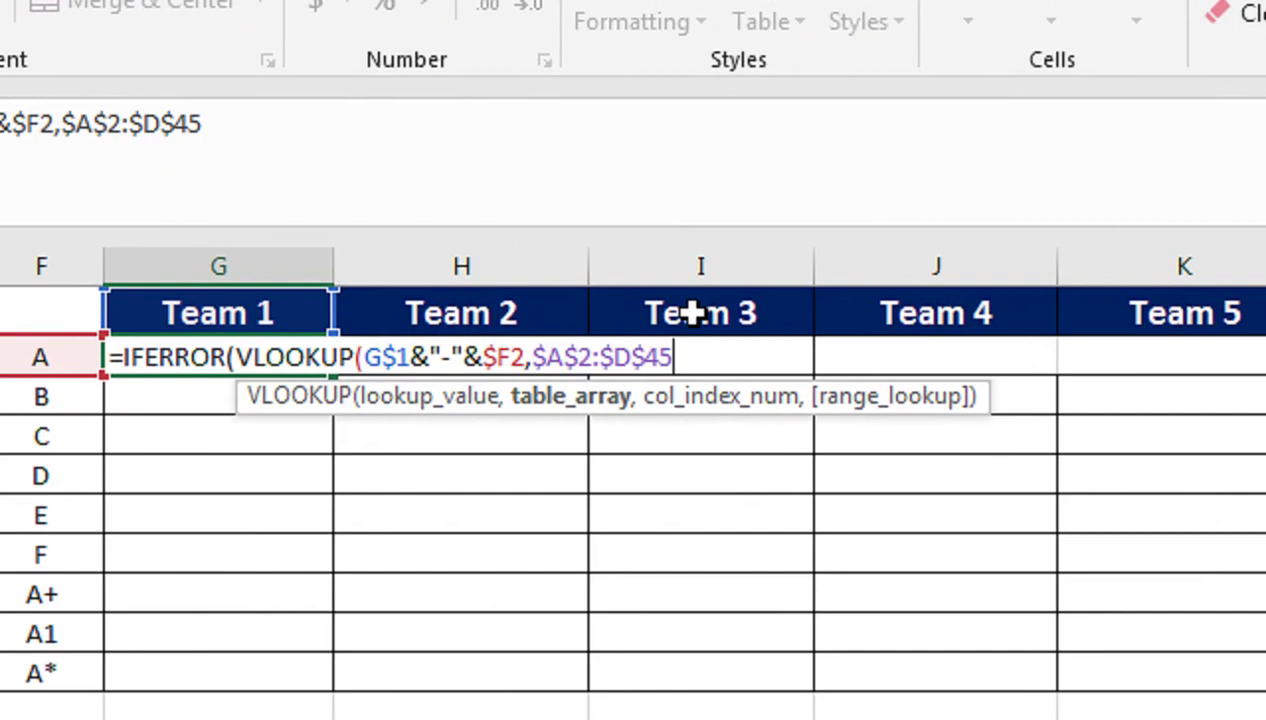
# Finish the formula with column 3, FALSE and a "" error fallback, and commit it
pyautogui.write(',')
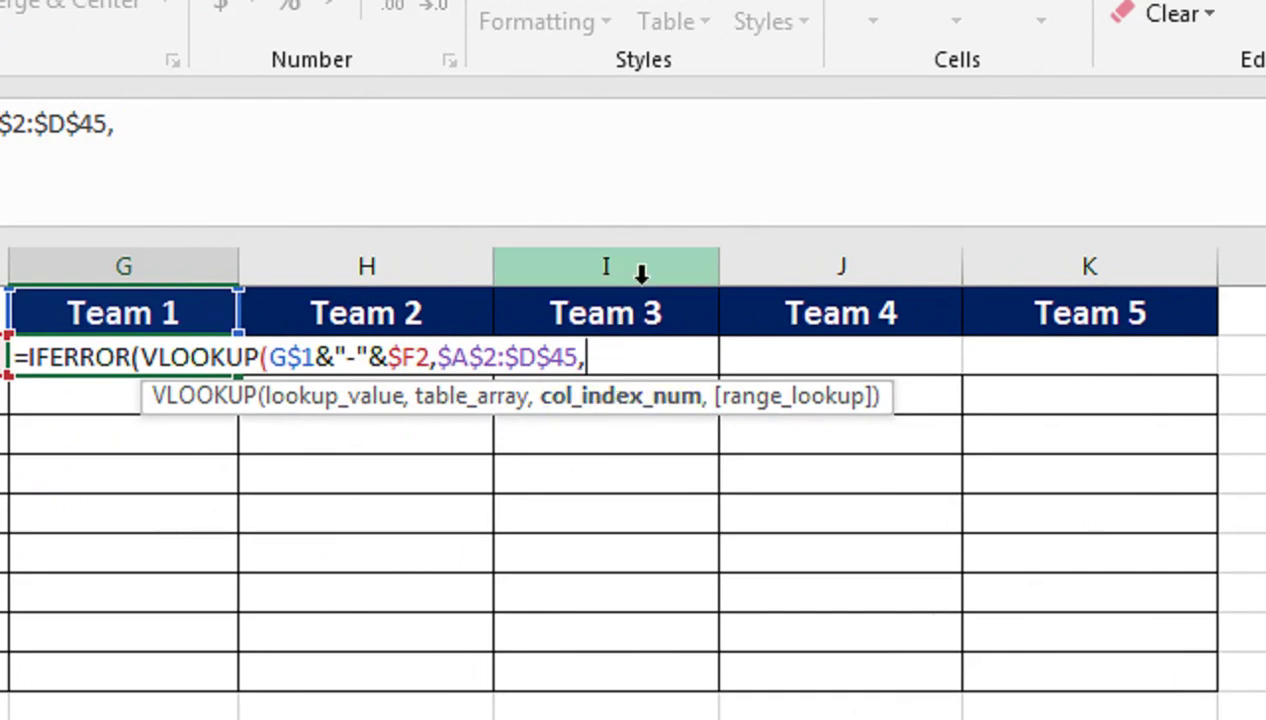
pyautogui.write('3,')
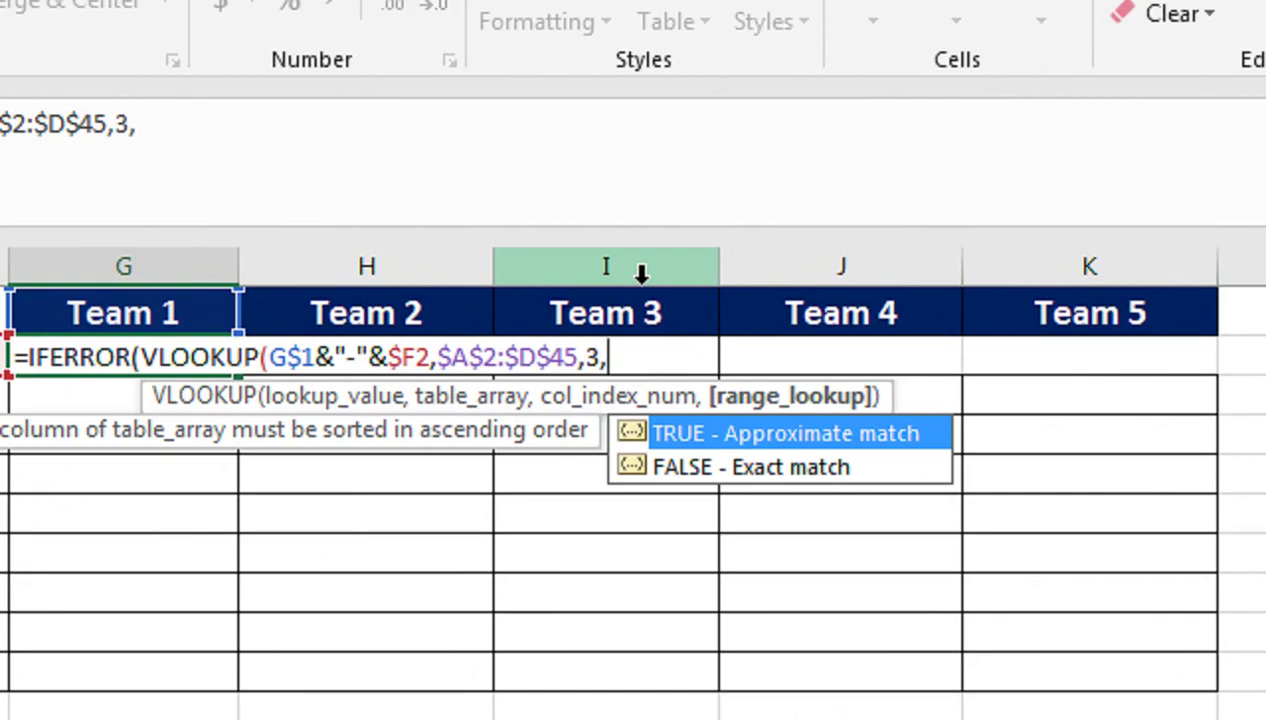
pyautogui.press('Down')
pyautogui.press('Tab')
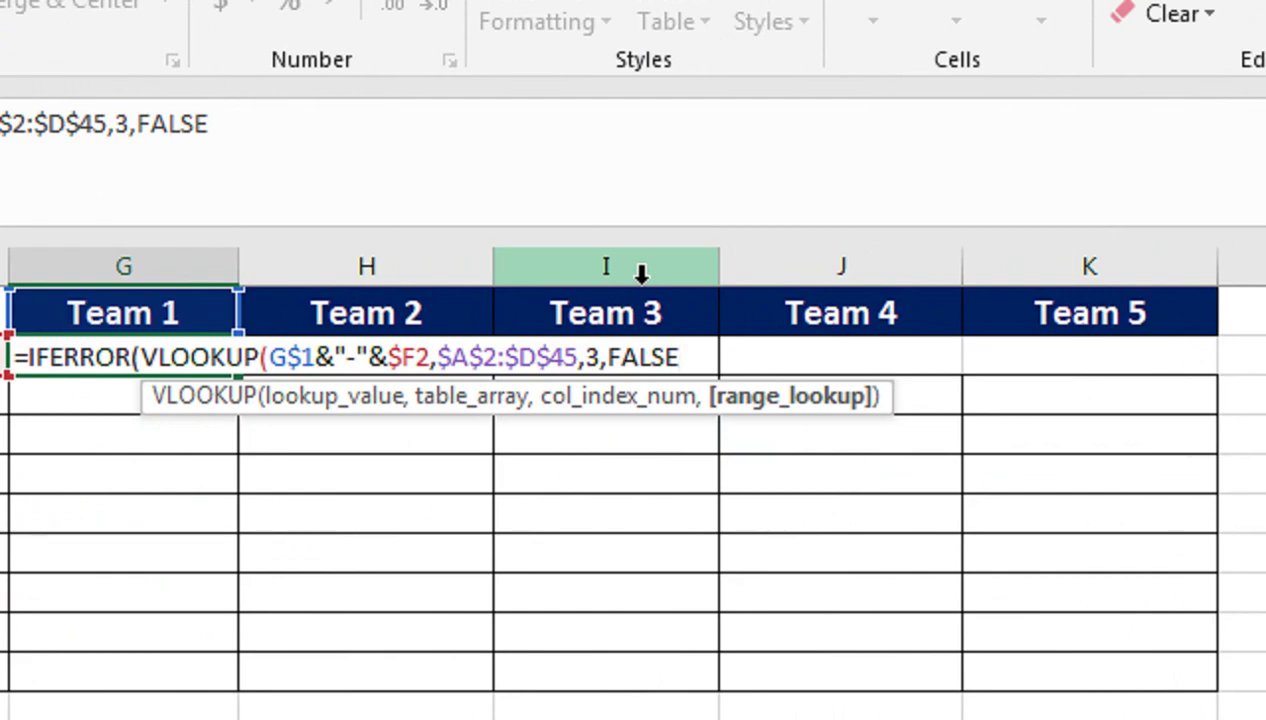
pyautogui.write(')')
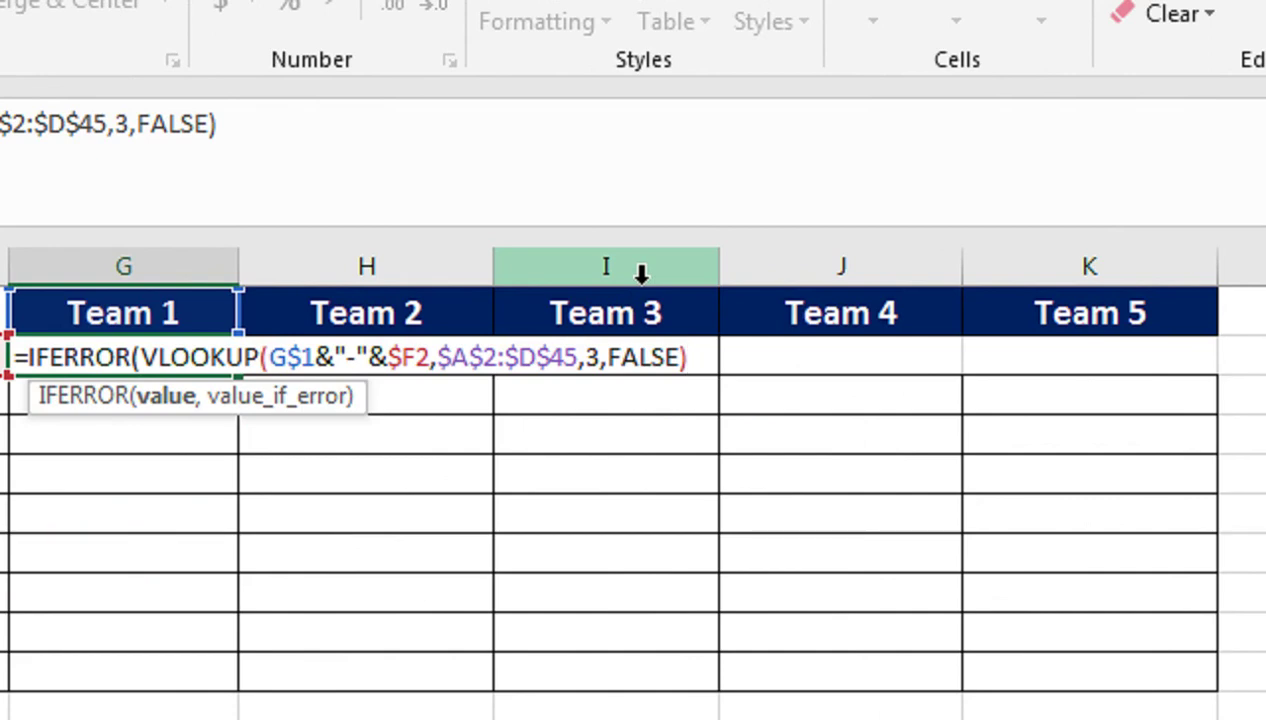
pyautogui.write(',')
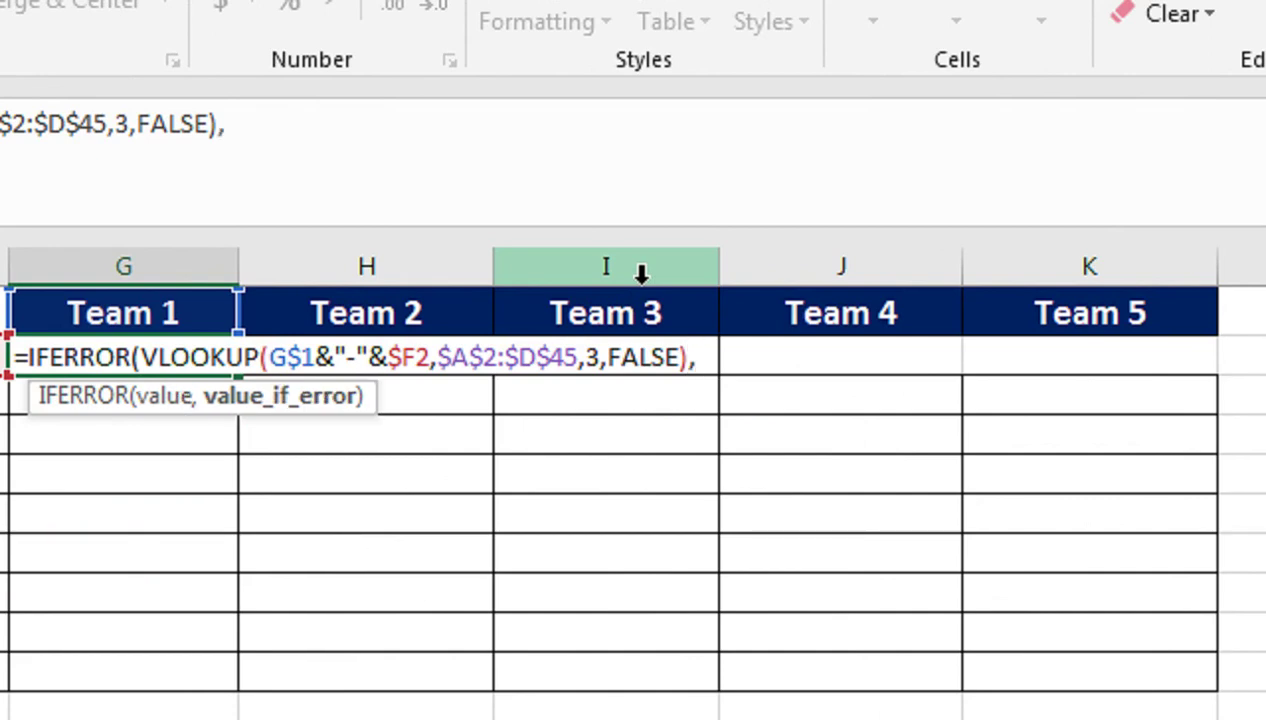
pyautogui.write('""')
pyautogui.write(')')
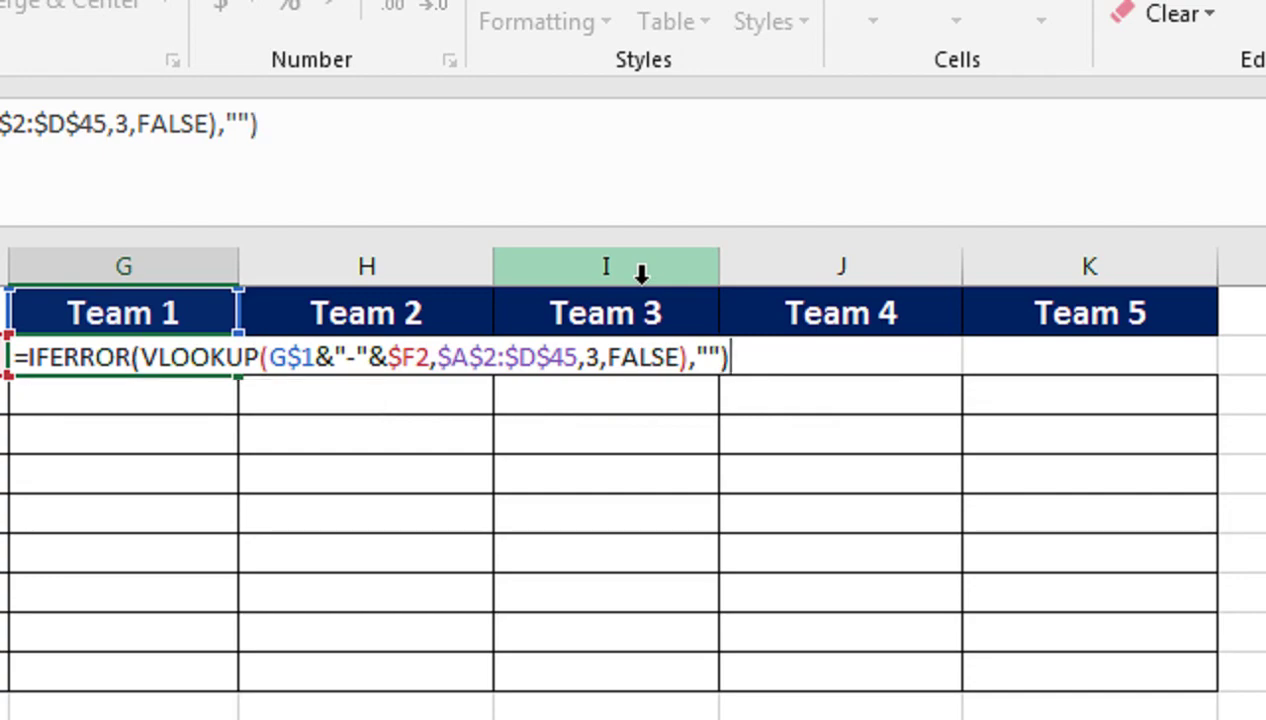
pyautogui.press('Return')
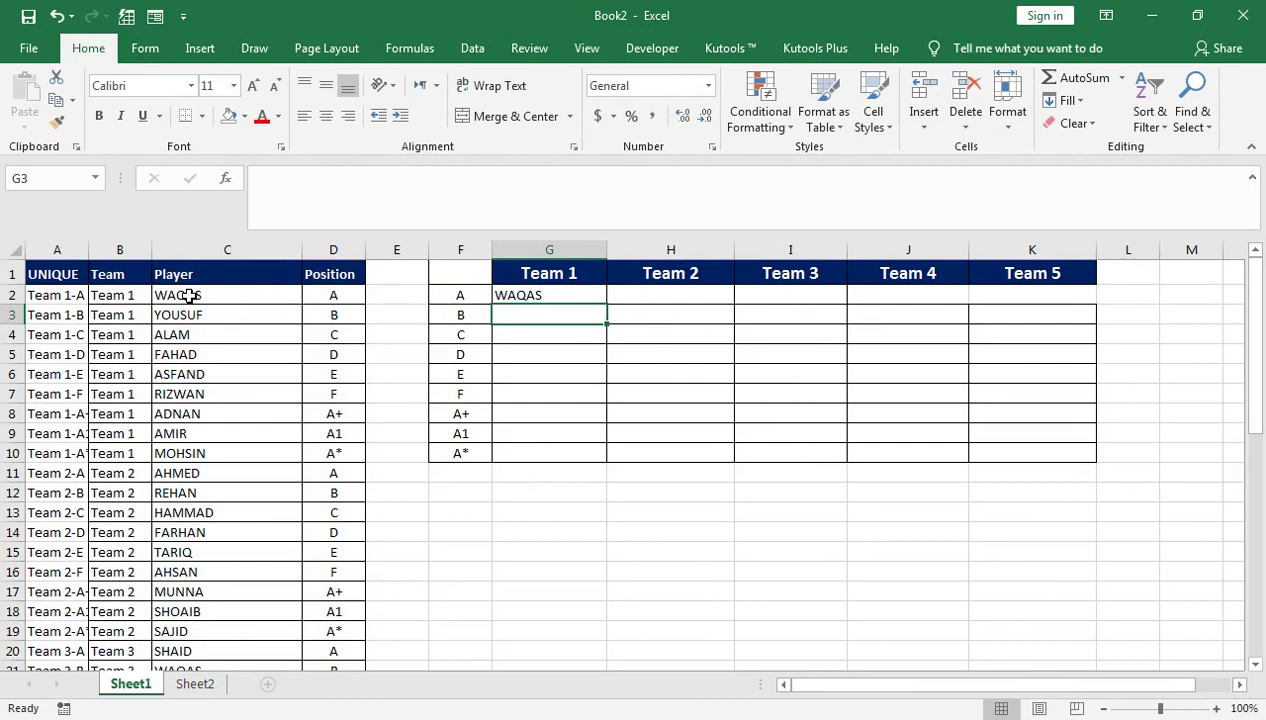
# Fill the G2 lookup formula down through G10 to list Team 1's players
pyautogui.click(527, 297)
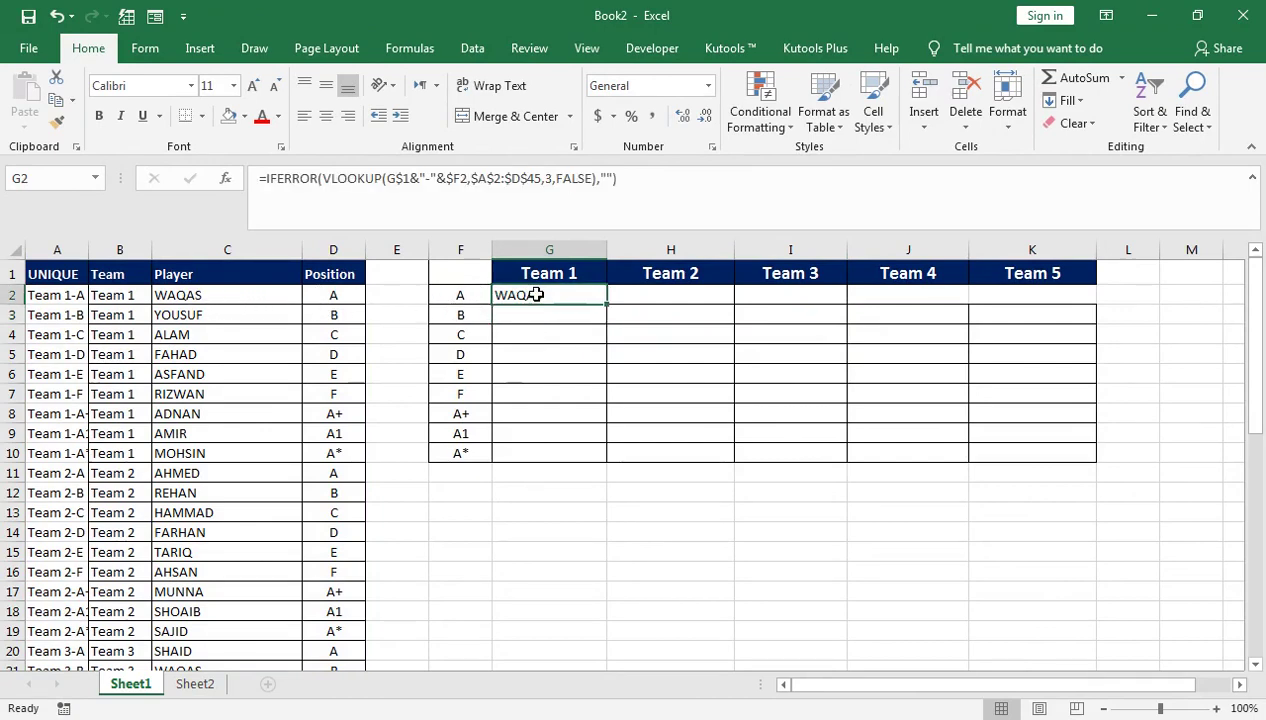
pyautogui.doubleClick(607, 307)
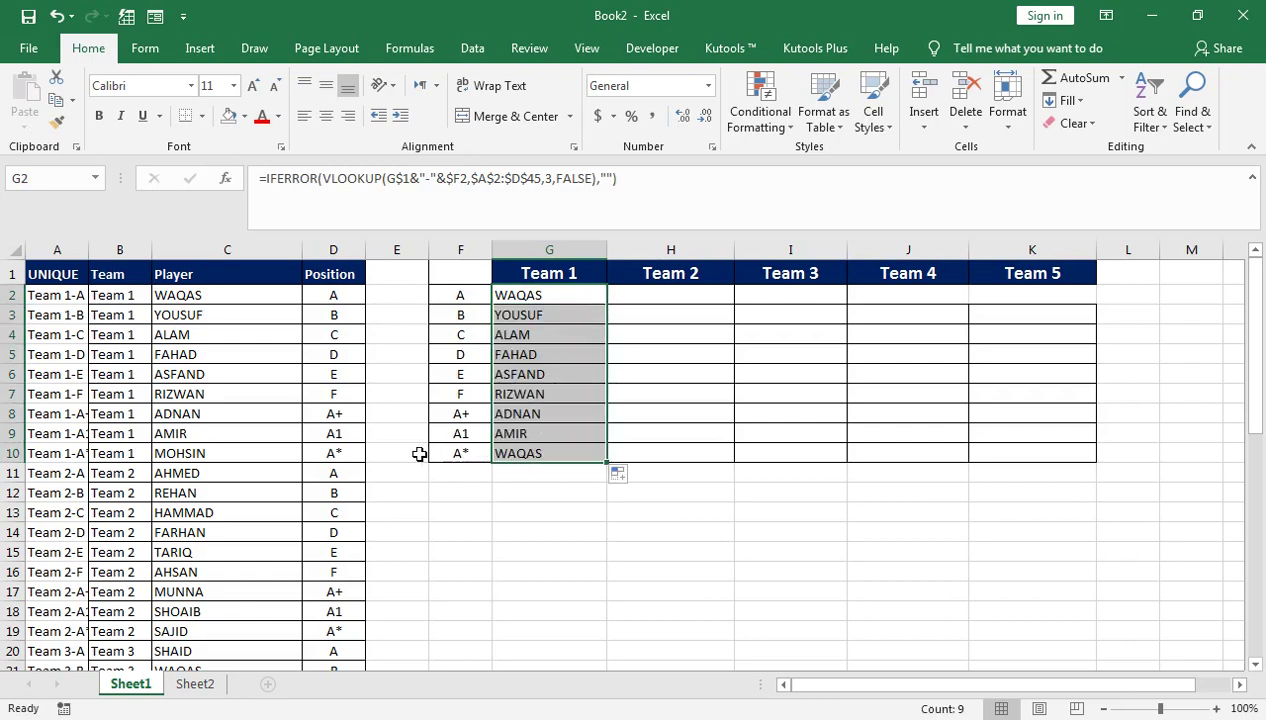
pyautogui.click(330, 453)
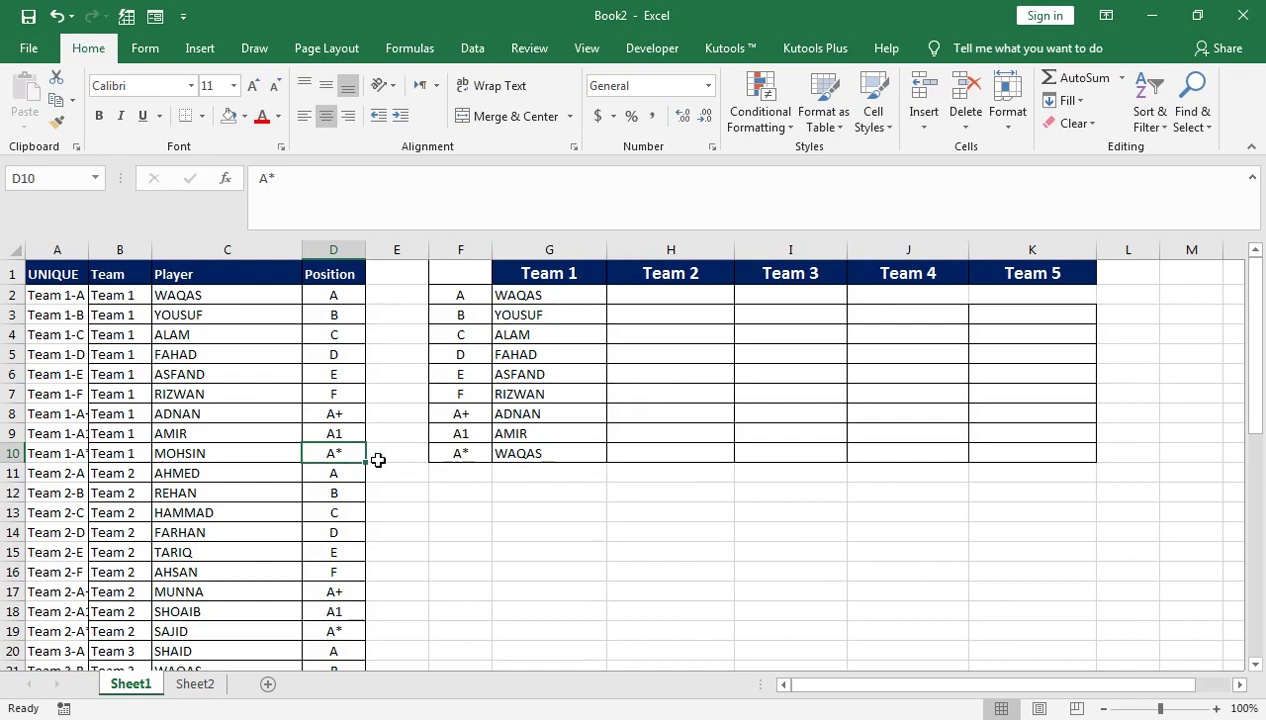
# Change D10's position to PH and paste PH into the grid label F10
pyautogui.write('P')
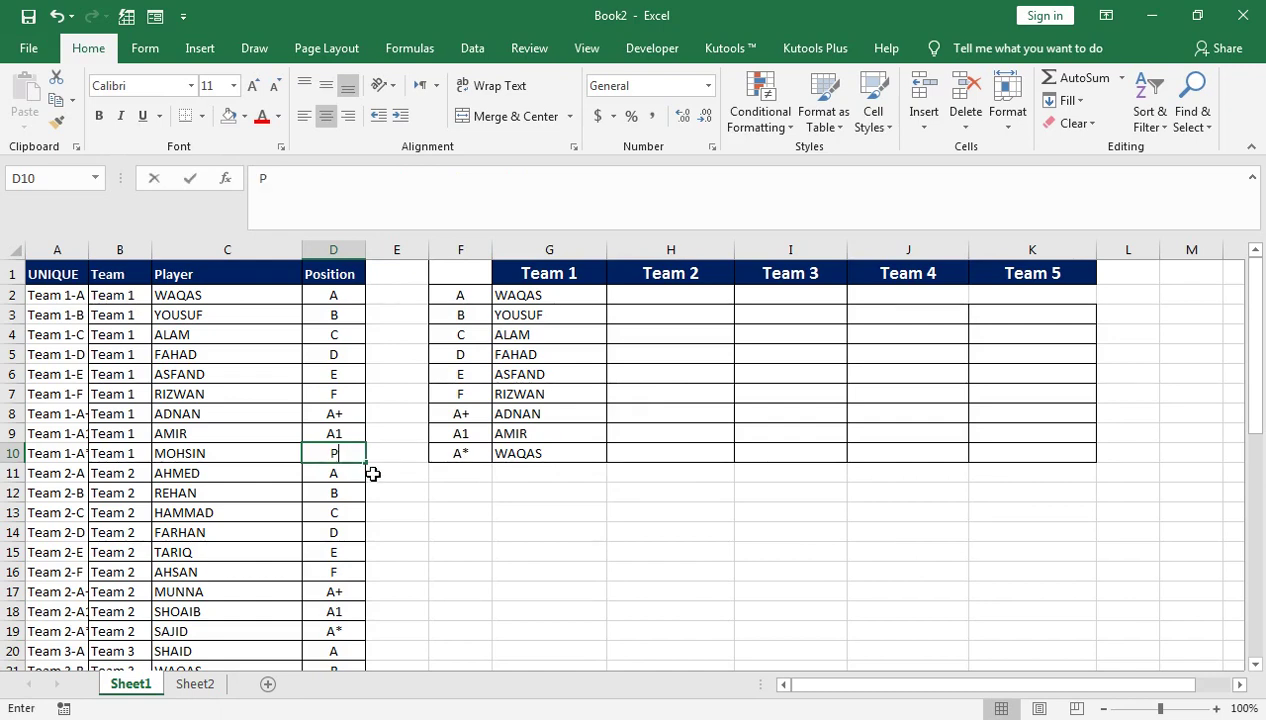
pyautogui.write('H')
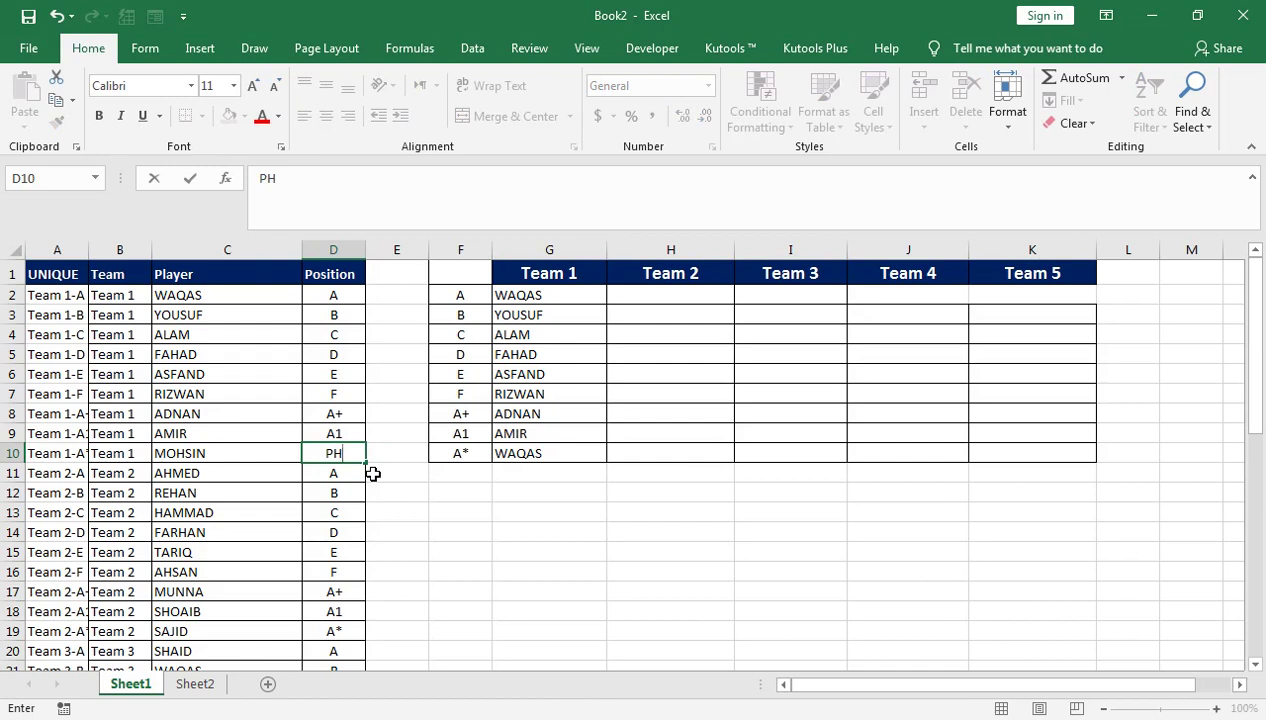
pyautogui.hotkey('ctrl', 'Return')
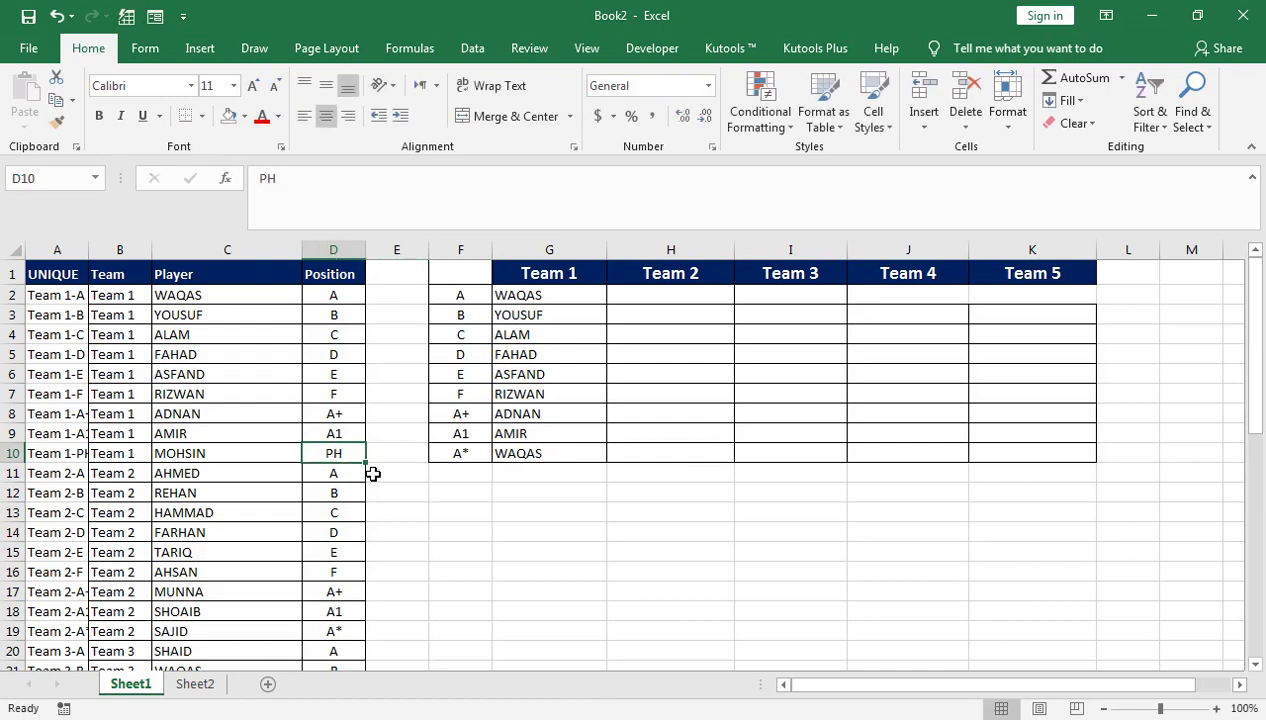
pyautogui.hotkey('ctrl', 'c')
pyautogui.press('Right')
pyautogui.press('Right')
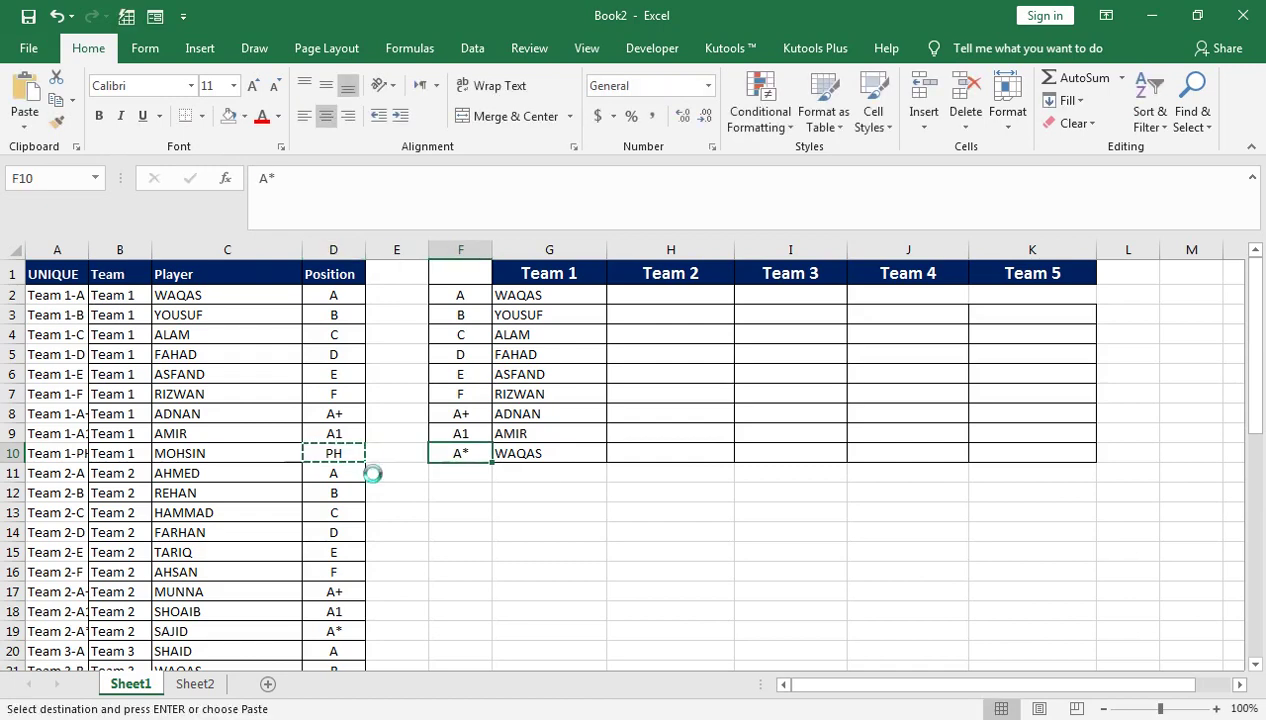
pyautogui.hotkey('ctrl', 'v')
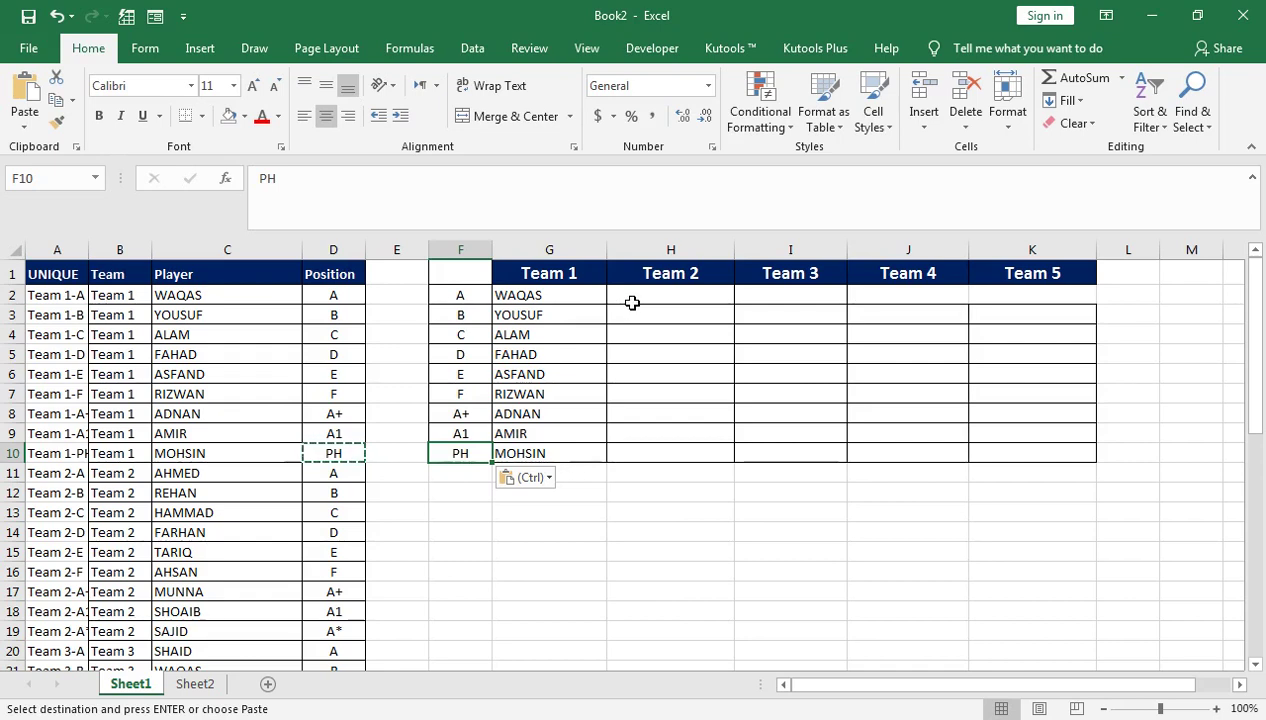
# Select the Position values from D2 down to D45
pyautogui.click(345, 291)
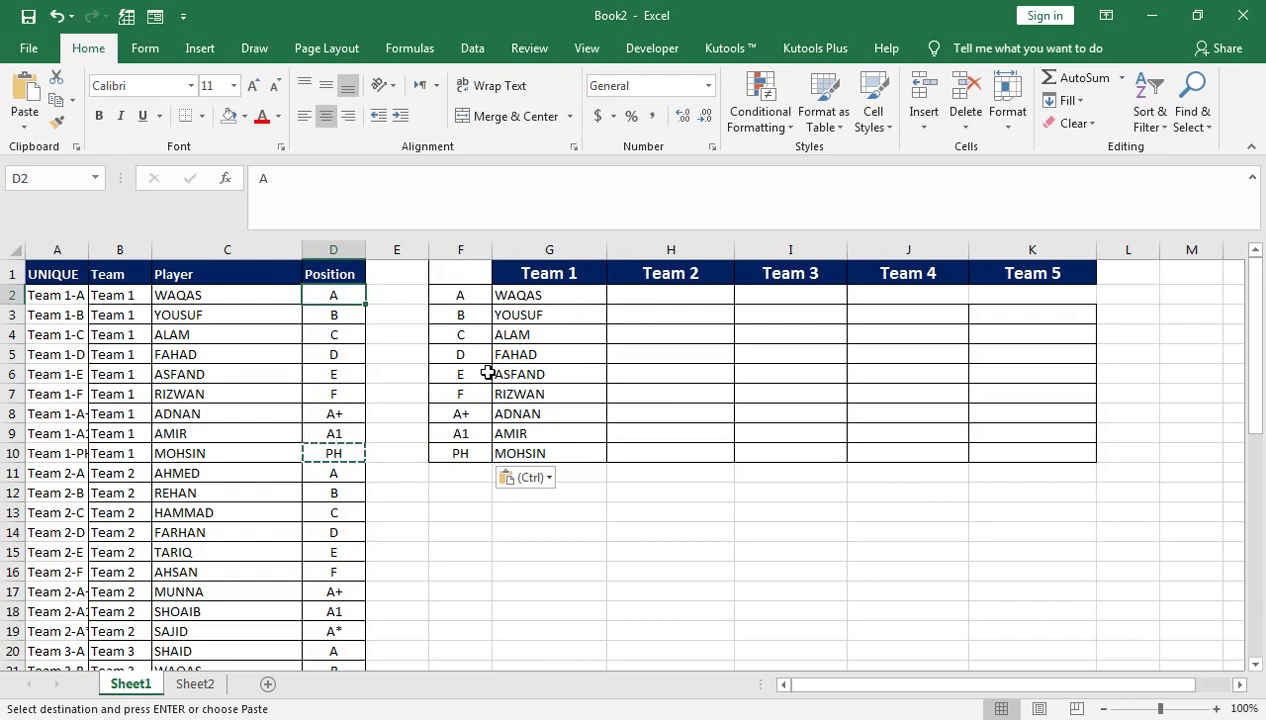
pyautogui.hotkey('shift', 'Down')
pyautogui.hotkey('shift', 'Down')
pyautogui.hotkey('shift', 'Down')
pyautogui.hotkey('shift', 'Down')
pyautogui.hotkey('shift', 'Down')
pyautogui.hotkey('shift', 'Down')
pyautogui.hotkey('shift', 'Down')
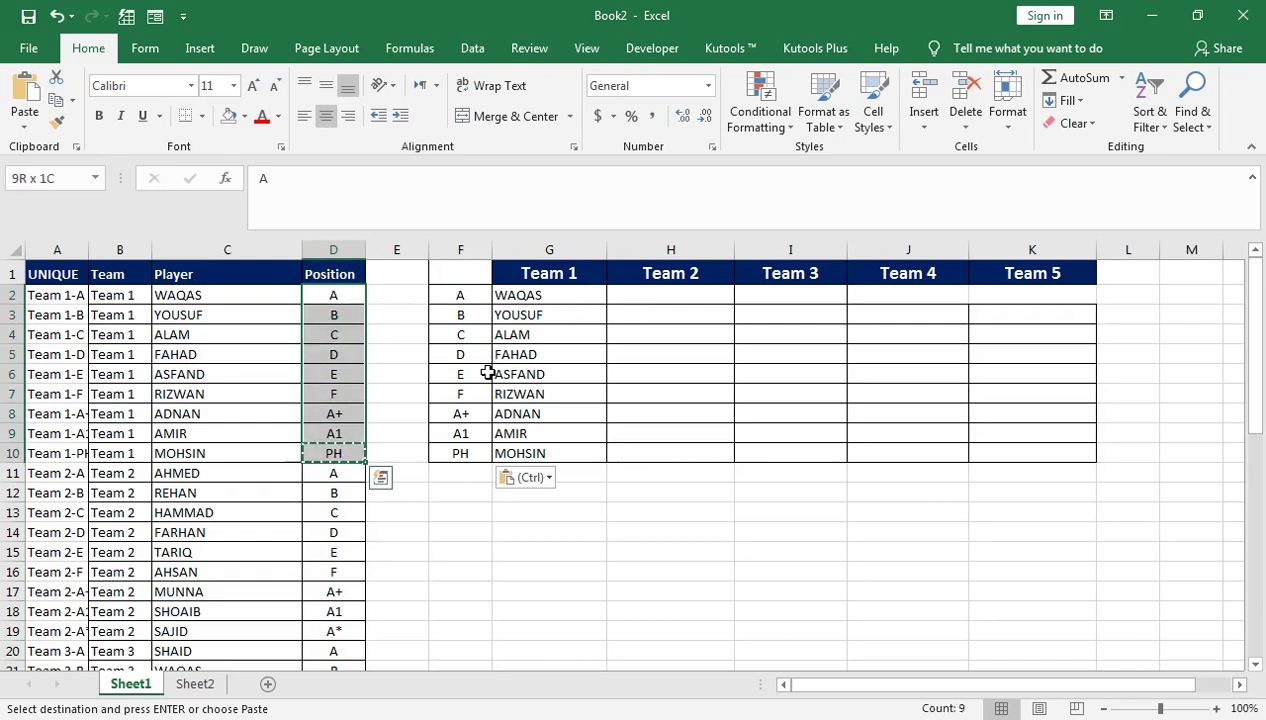
pyautogui.press('Escape')
pyautogui.hotkey('ctrl', 'shift', 'Down')
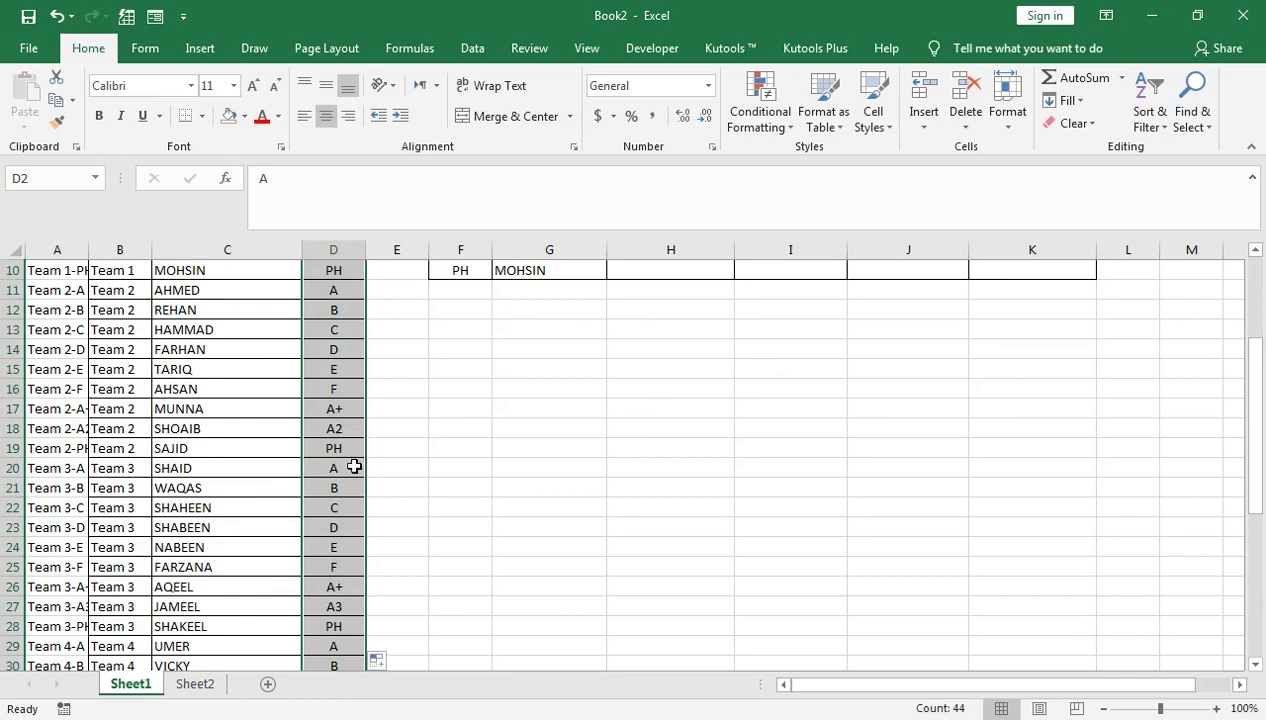
pyautogui.scroll(3, 350, 560)
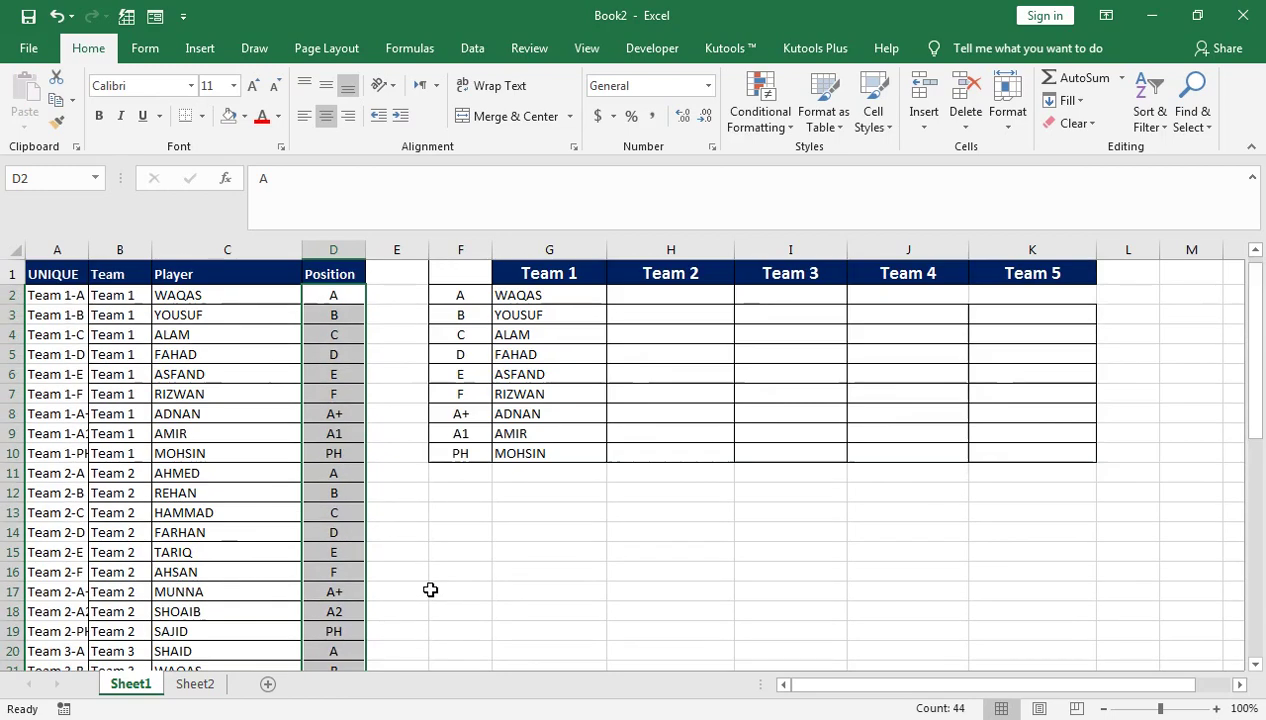
# Select the grid from G2 and fill the lookup formula across Teams 1–5 with Ctrl+R
pyautogui.click(482, 466)
pyautogui.click(530, 295)
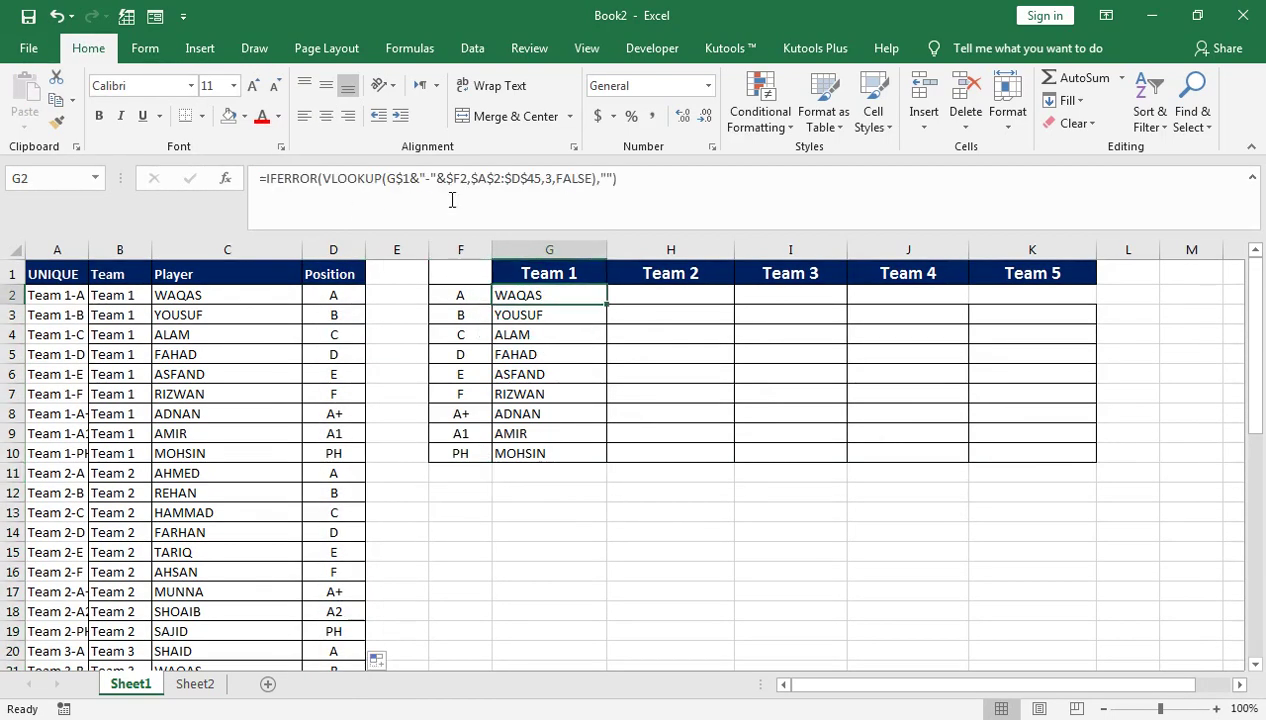
pyautogui.hotkey('shift', 'Down')
pyautogui.hotkey('shift', 'Down')
pyautogui.hotkey('shift', 'Down')
pyautogui.hotkey('shift', 'Down')
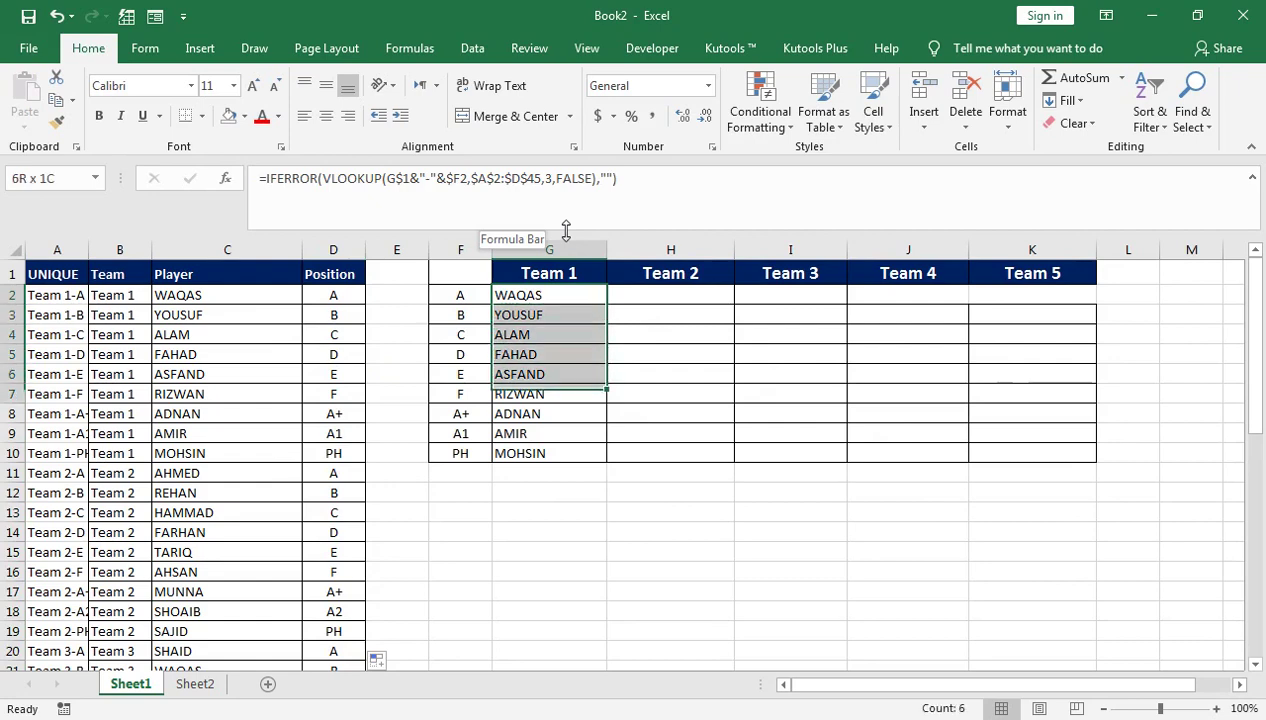
pyautogui.hotkey('shift', 'Down')
pyautogui.hotkey('shift', 'Down')
pyautogui.hotkey('shift', 'Down')
pyautogui.hotkey('shift', 'Down')
pyautogui.hotkey('shift', 'Right')
pyautogui.hotkey('shift', 'Right')
pyautogui.hotkey('shift', 'Right')
pyautogui.hotkey('shift', 'Right')
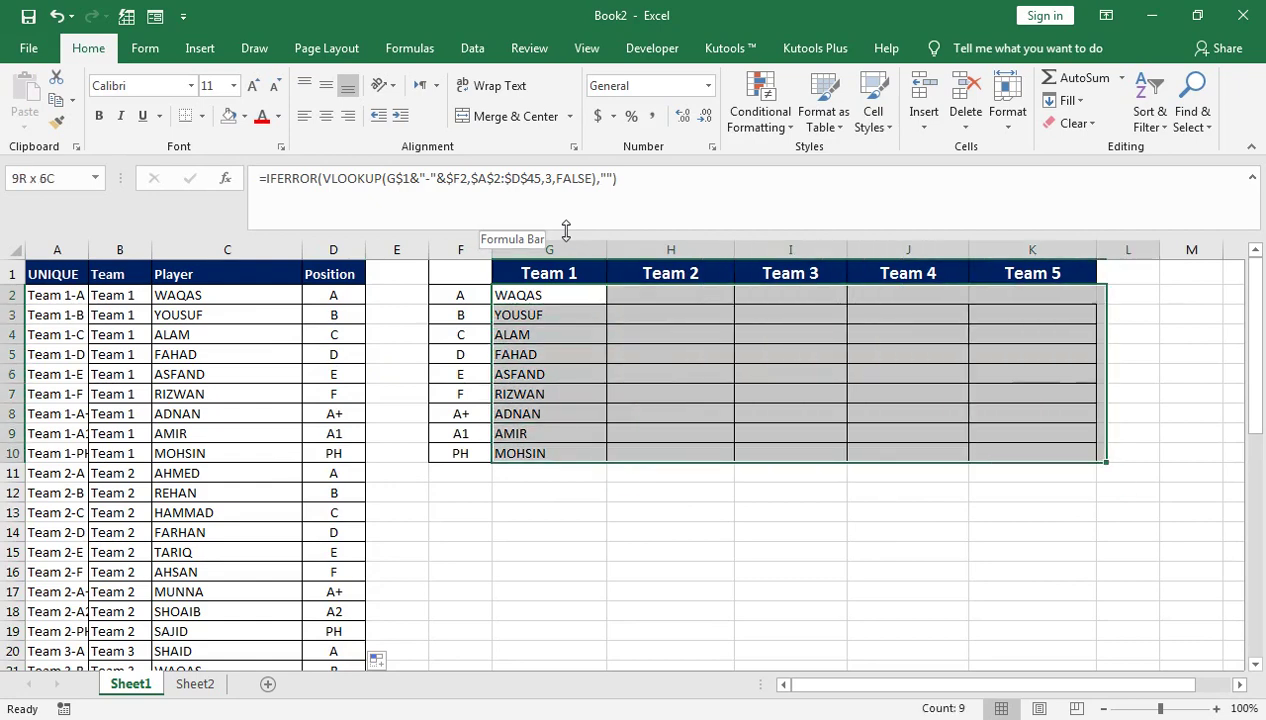
pyautogui.hotkey('shift', 'Right')
pyautogui.hotkey('shift', 'Left')
pyautogui.hotkey('ctrl', 'r')
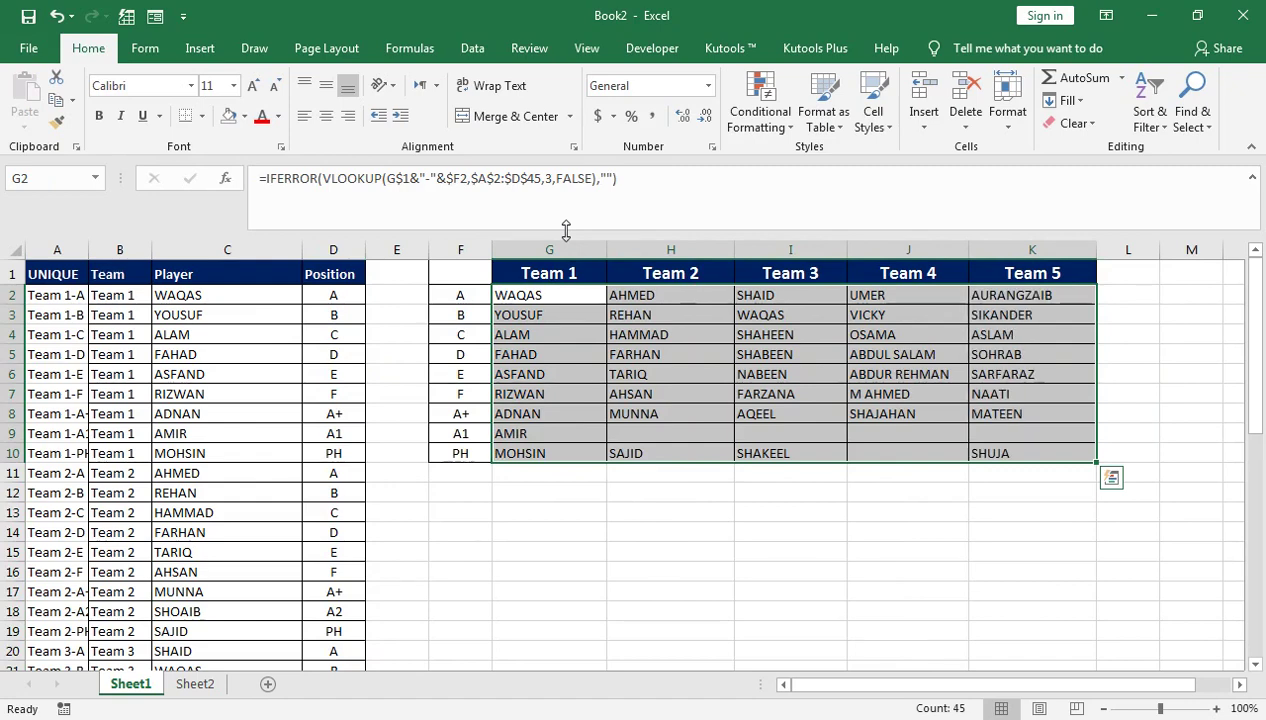
pyautogui.hotkey('ctrl', 'q')
# Change SHOAIB's position from A2 to A1
pyautogui.click(705, 434)
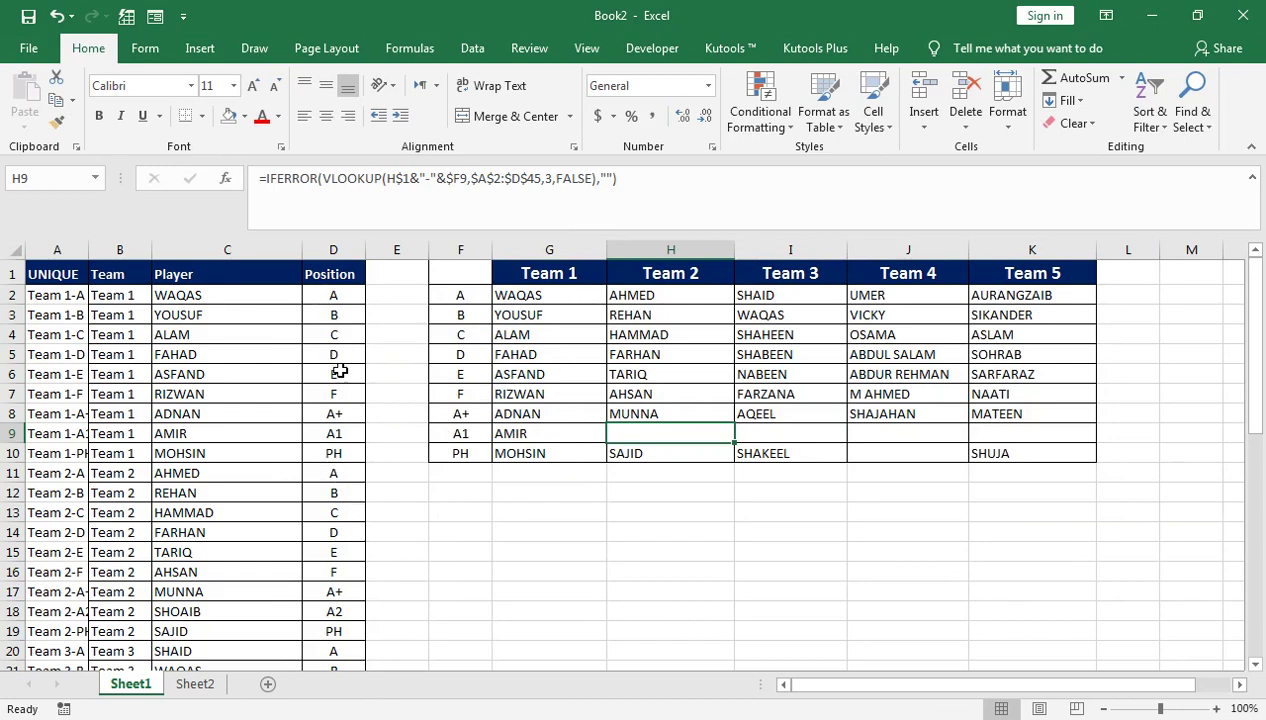
pyautogui.scroll(-1, 326, 550)
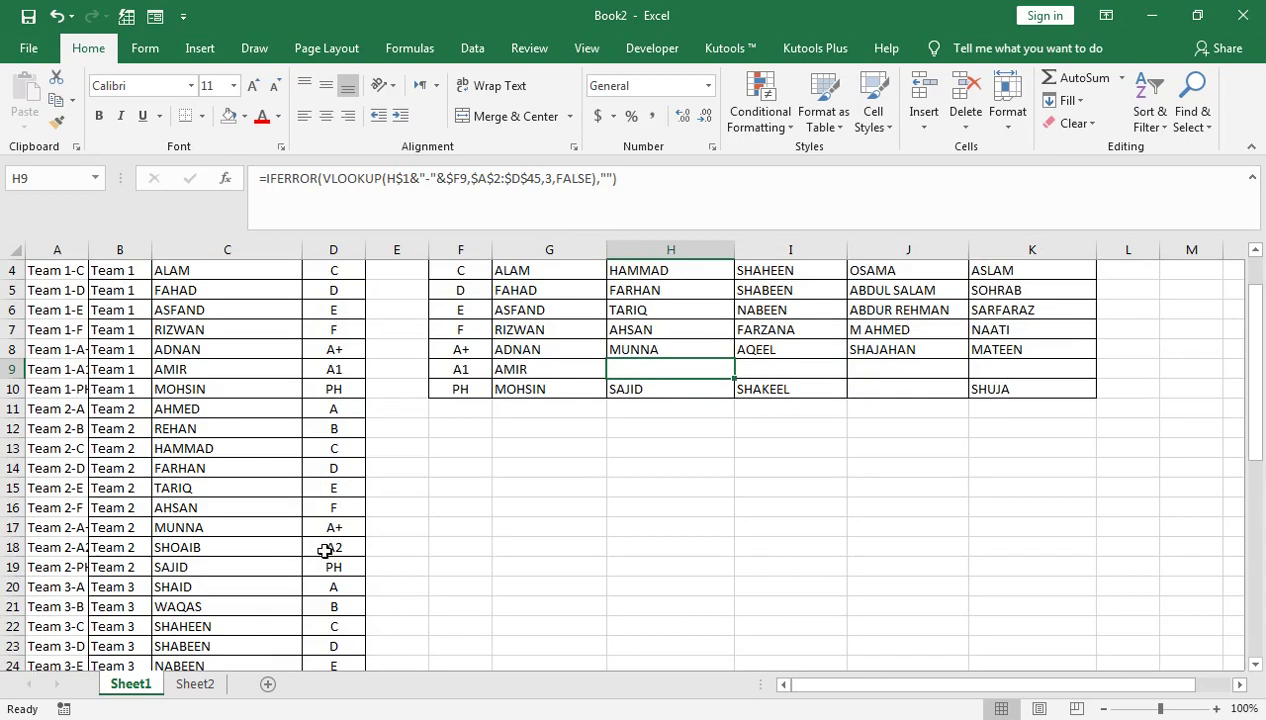
pyautogui.doubleClick(342, 547)
pyautogui.press('BackSpace')
pyautogui.write('1')
pyautogui.press('Return')
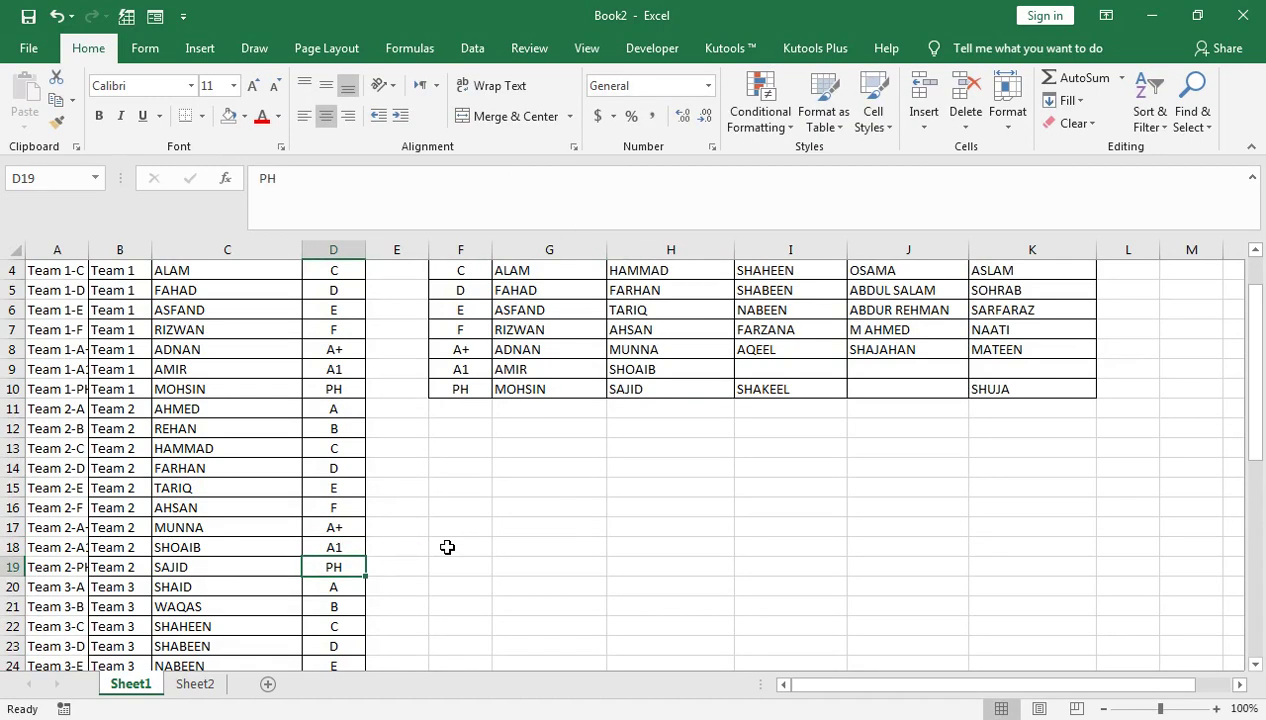
# Change JAMEEL's position from A3 to A1
pyautogui.scroll(-2, 411, 559)
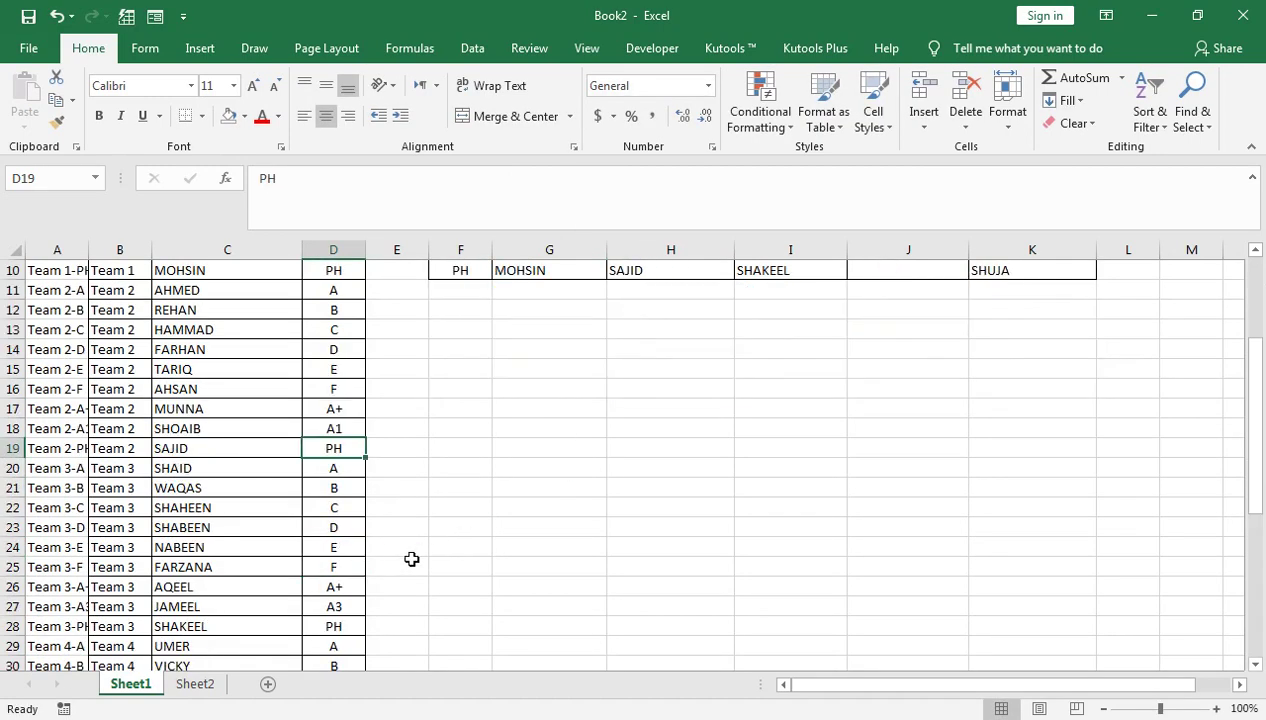
pyautogui.hotkey('ctrl', 'Up')
pyautogui.scroll(-2, 354, 594)
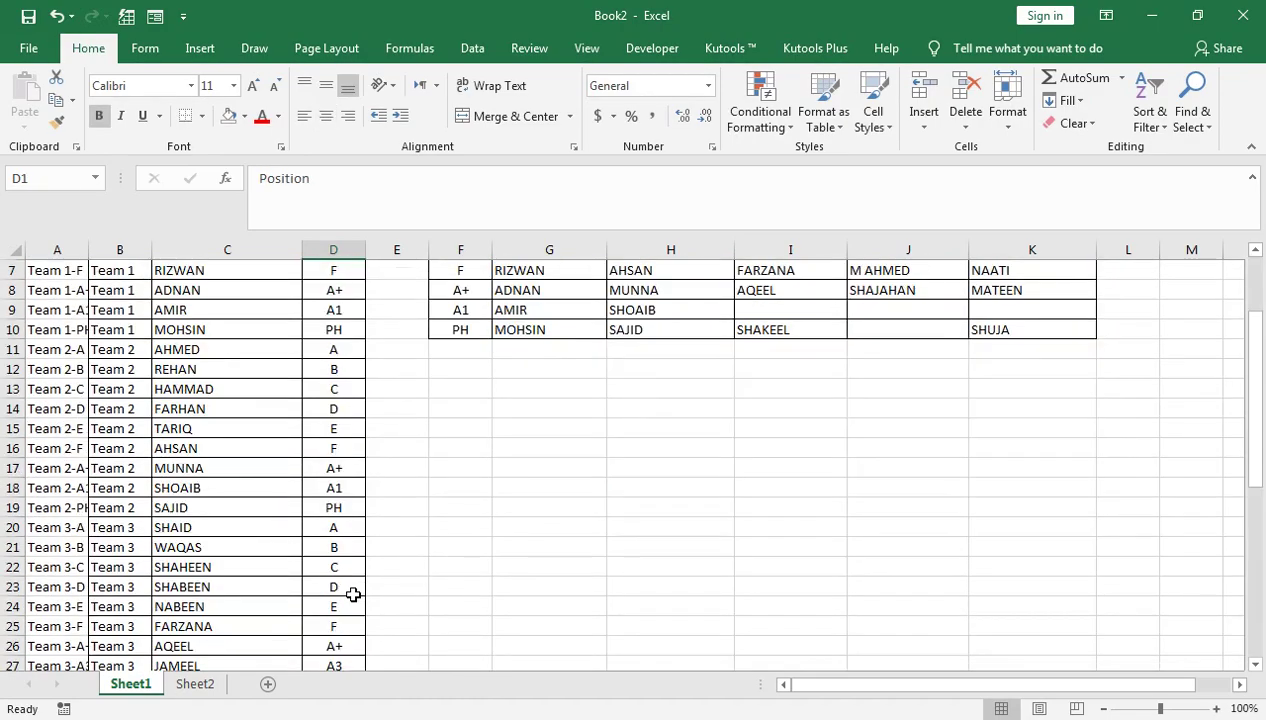
pyautogui.scroll(-2, 354, 590)
pyautogui.hotkey('ctrl', 'Down')
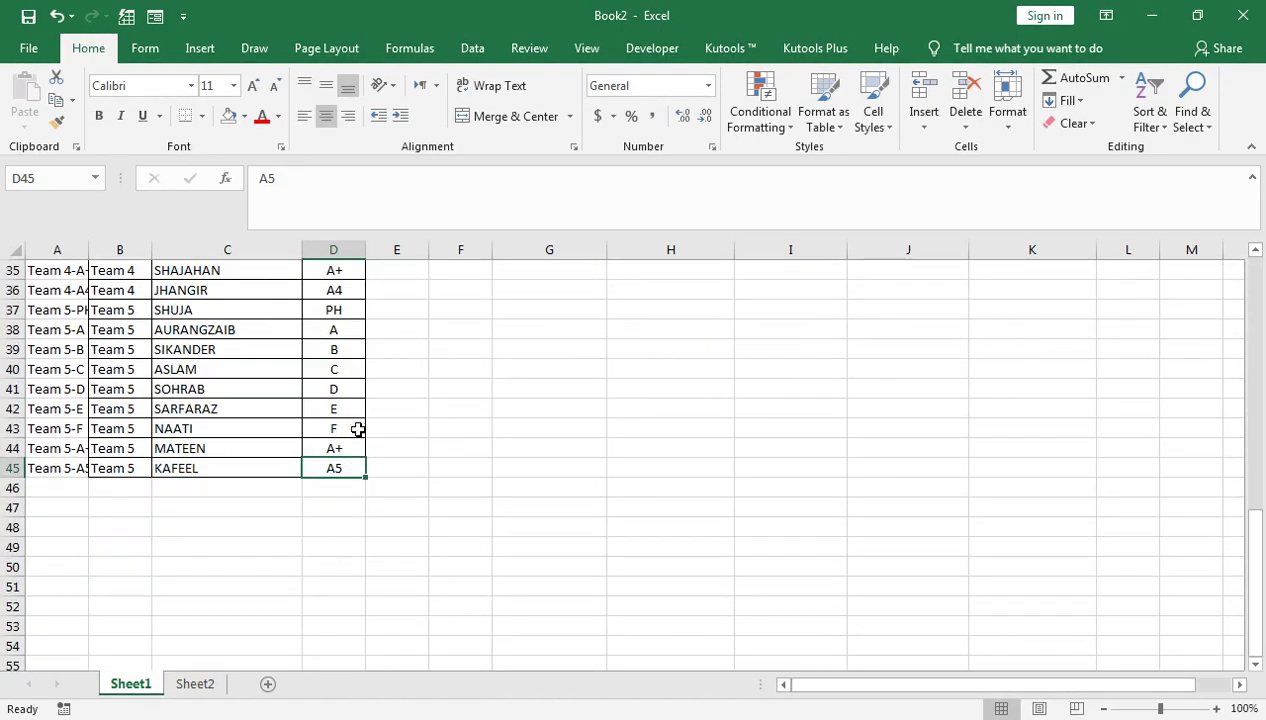
pyautogui.scroll(1, 342, 353)
pyautogui.scroll(2, 330, 389)
pyautogui.doubleClick(358, 293)
pyautogui.press('BackSpace')
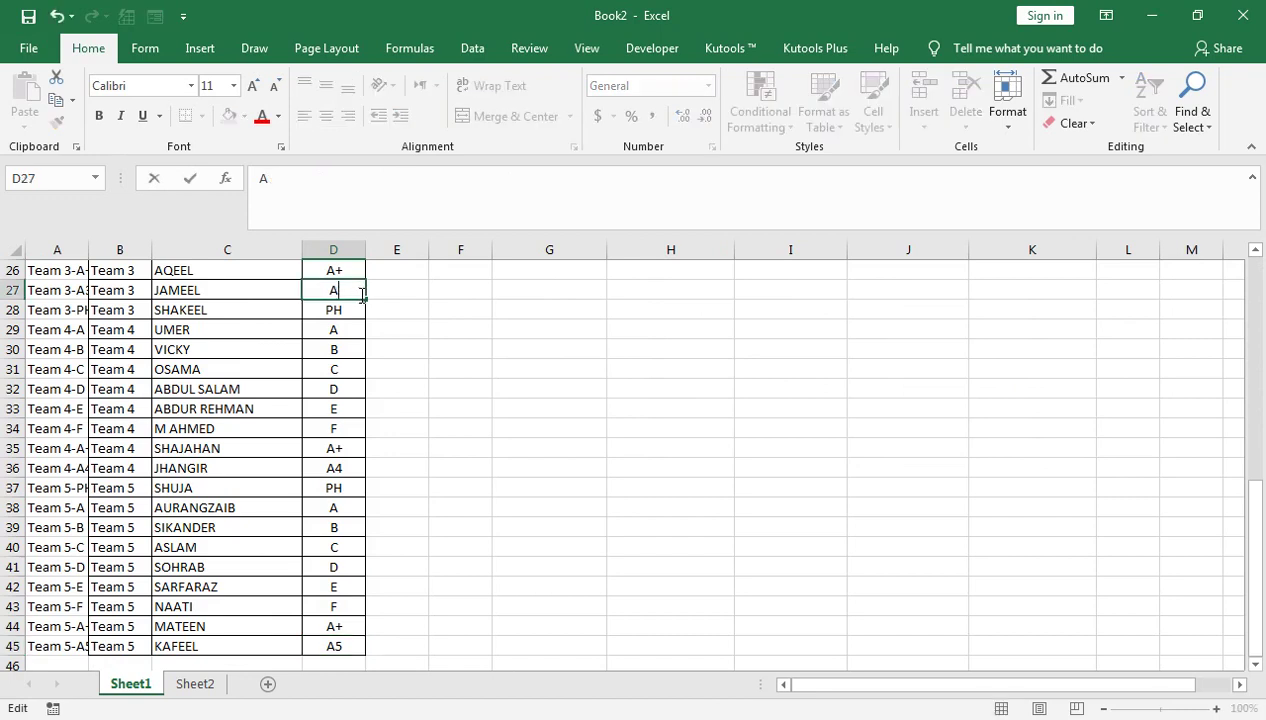
pyautogui.press('Return')
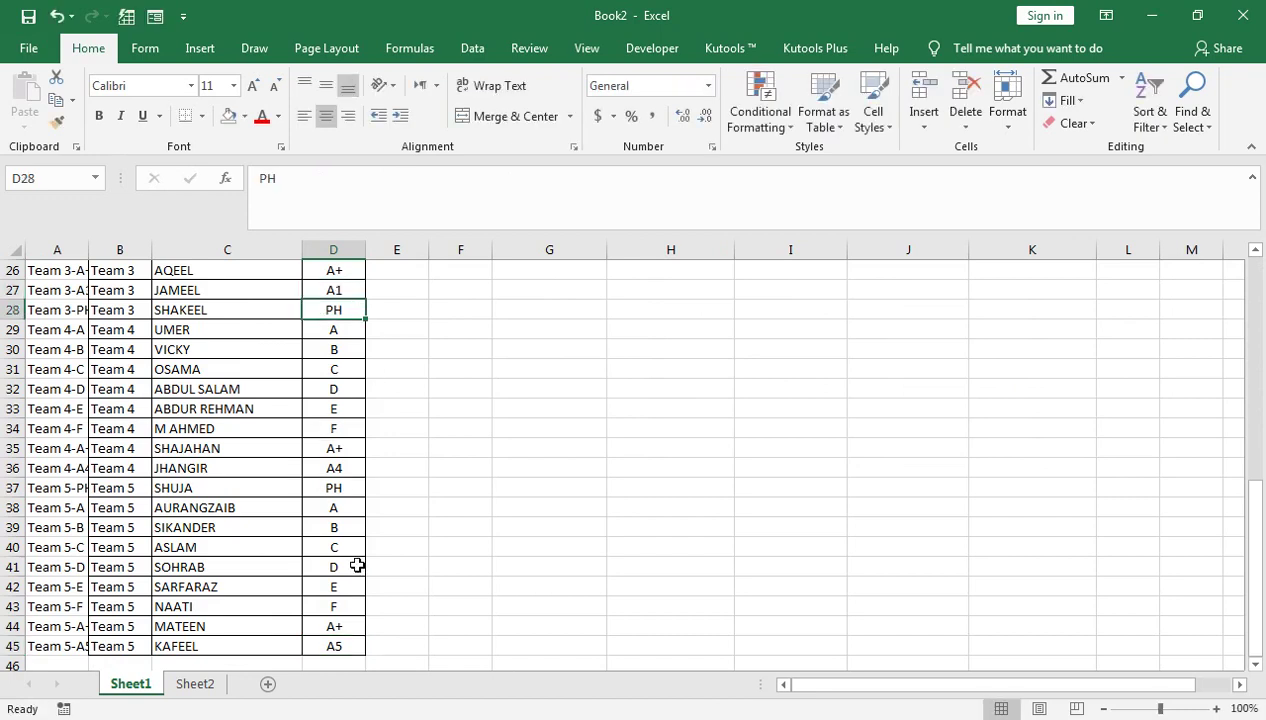
# Change JHANGIR's position from A4 to A1
pyautogui.doubleClick(350, 467)
pyautogui.press('BackSpace')
pyautogui.write('1')
pyautogui.press('Return')
pyautogui.scroll(2, 470, 480)
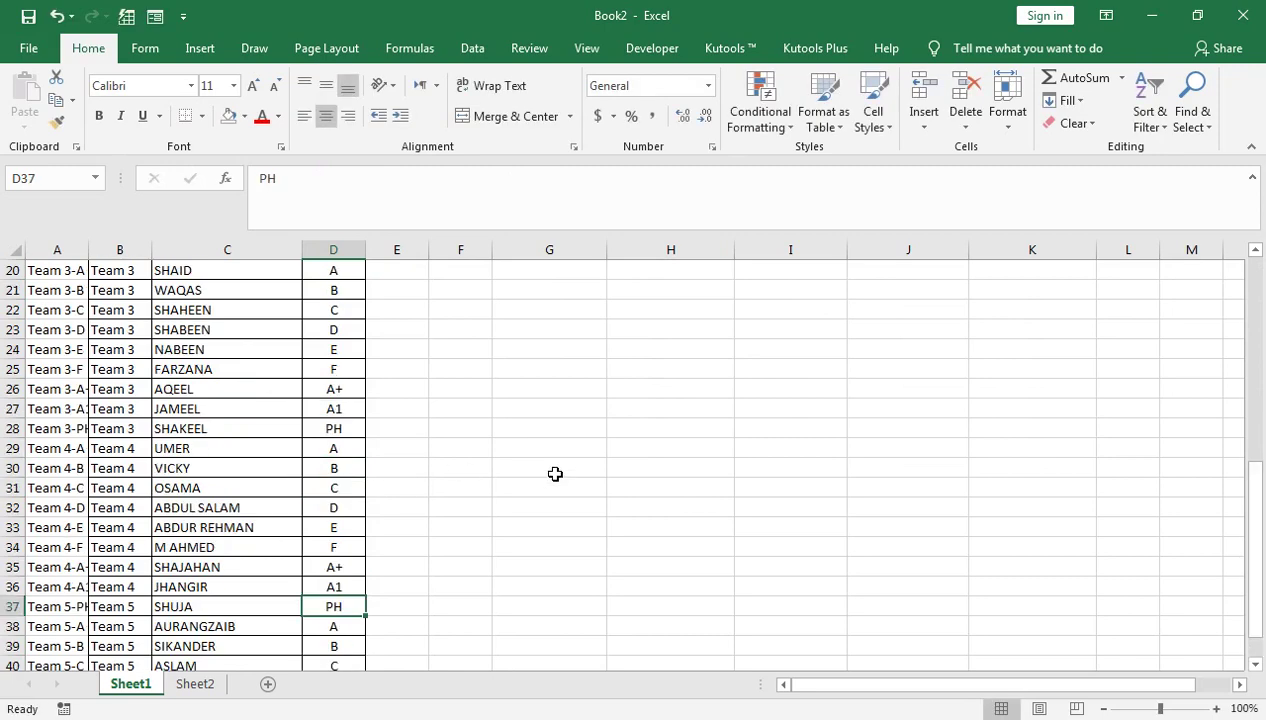
pyautogui.scroll(4, 700, 487)
pyautogui.scroll(3, 848, 500)
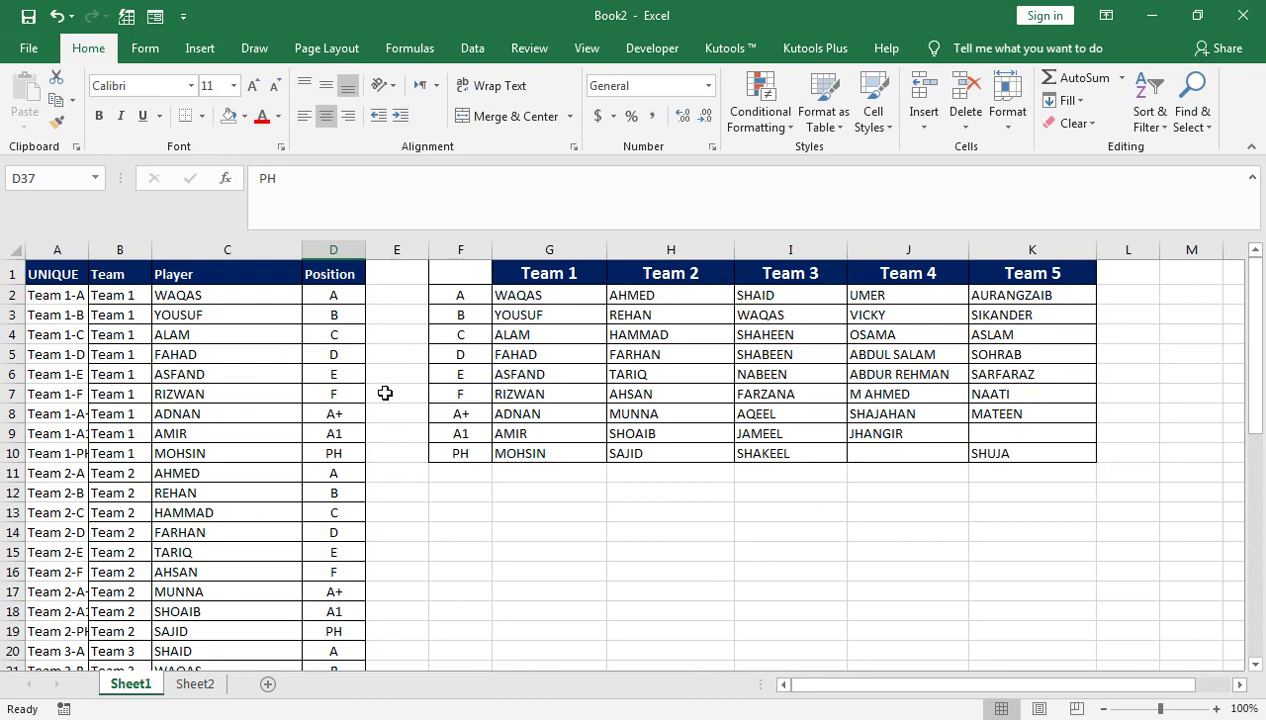
pyautogui.hotkey('ctrl', 'Up')
pyautogui.hotkey('ctrl', 'Up')
pyautogui.press('Down')
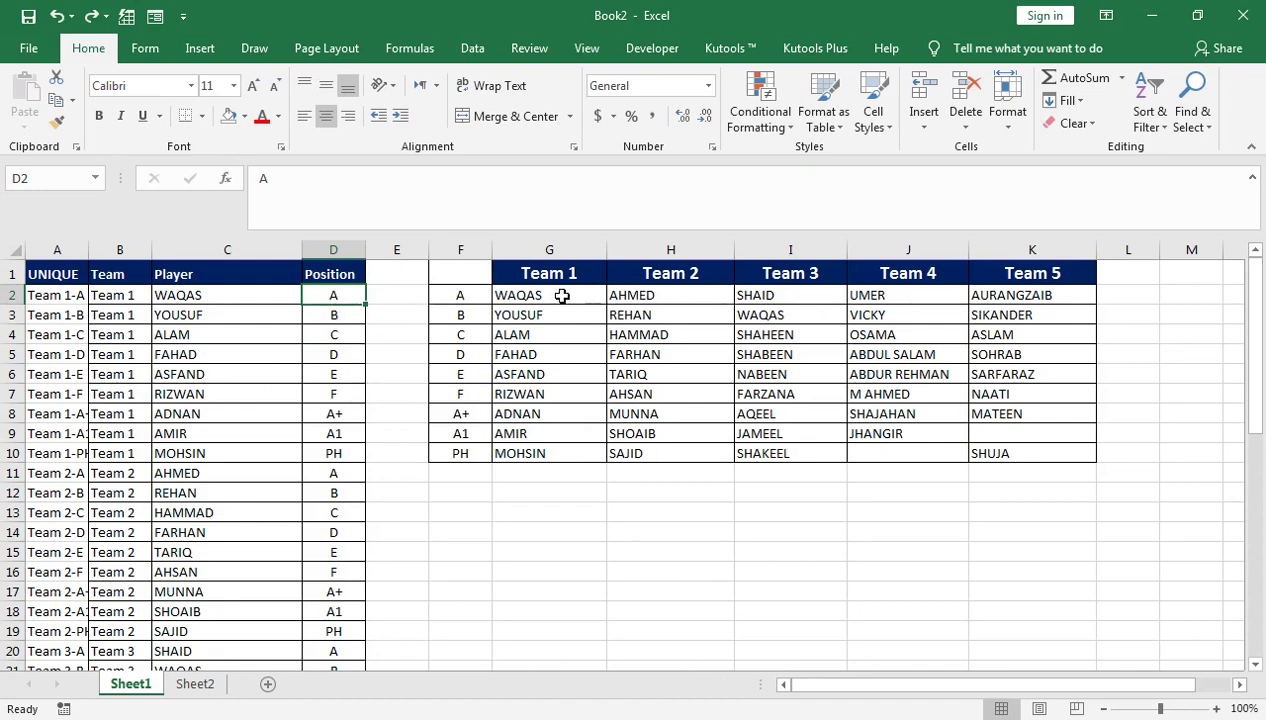
# Set WAQAS's position to 1 and relabel the grid's first row as 1
pyautogui.write('1')
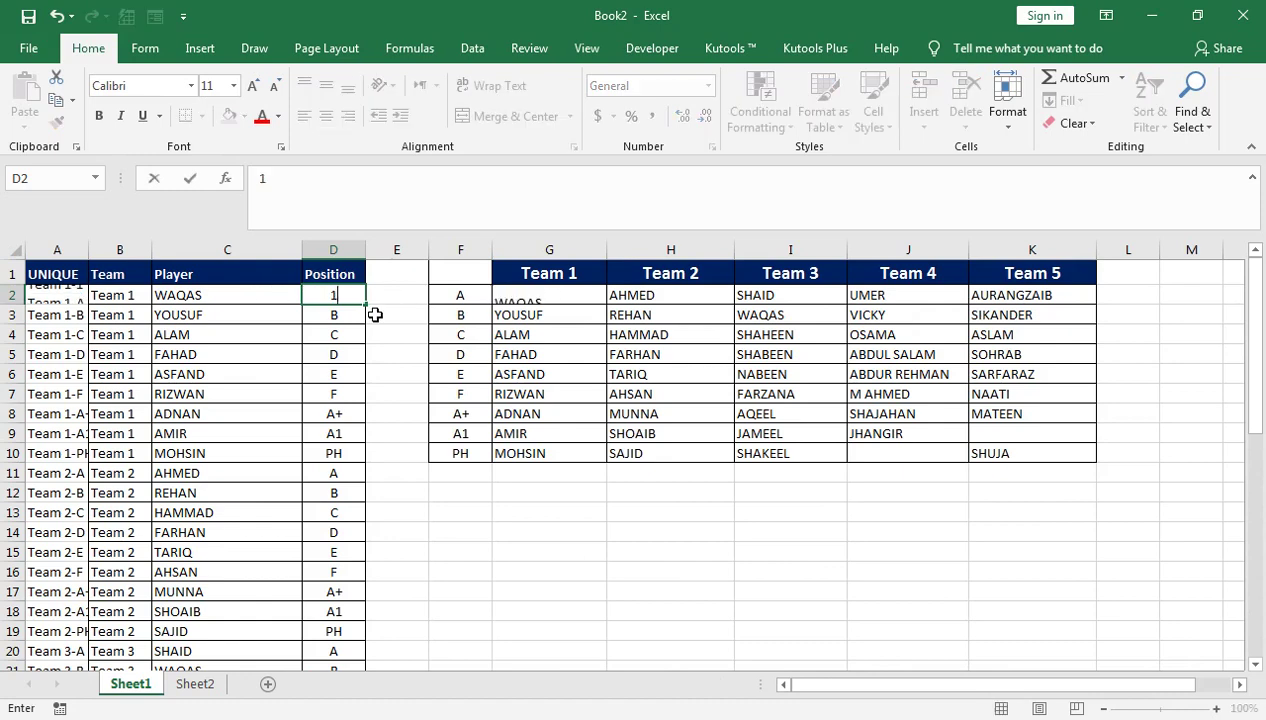
pyautogui.press('Tab')
pyautogui.press('Tab')
pyautogui.write('1')
pyautogui.press('Return')
pyautogui.press('Right')
# Change HAMMAD's position in D13 to 1
pyautogui.press('Up')
pyautogui.press('Left')
pyautogui.press('Down')
pyautogui.press('Down')
pyautogui.press('Down')
pyautogui.press('Down')
pyautogui.press('Left')
pyautogui.press('Left')
pyautogui.press('Left')
pyautogui.press('Down')
pyautogui.press('Right')
pyautogui.press('Down')
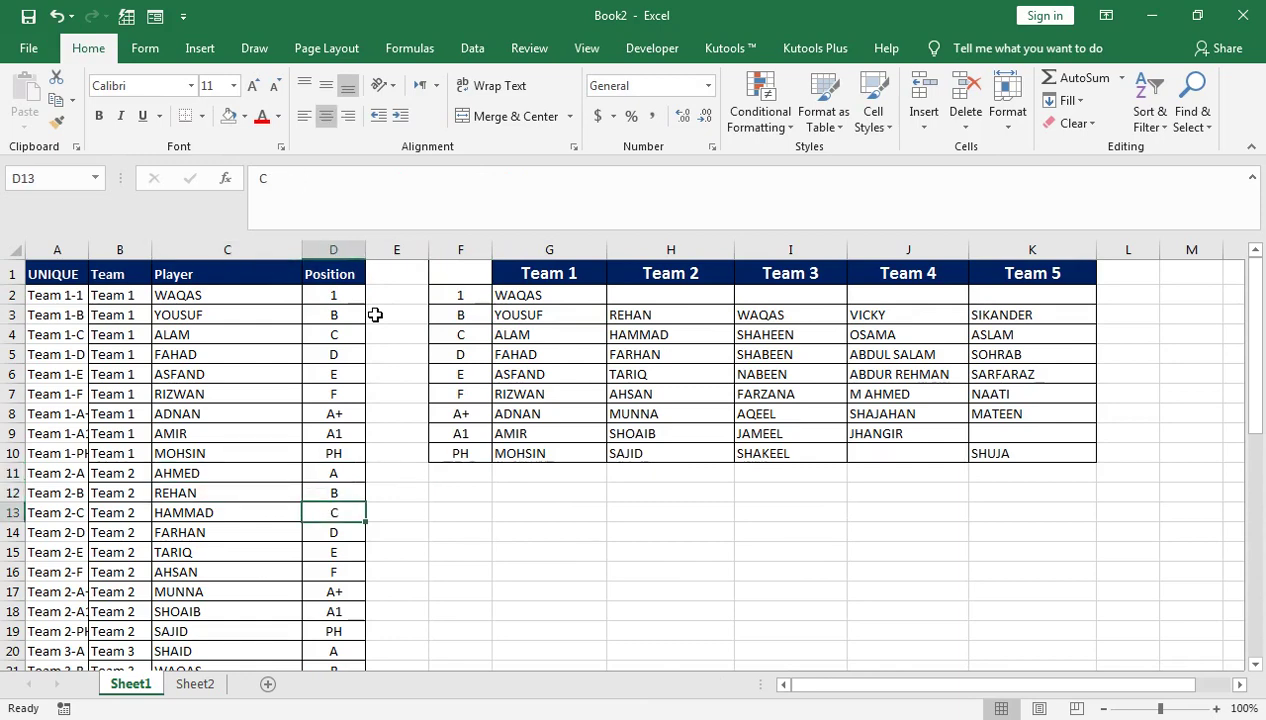
pyautogui.write('1')
pyautogui.press('Return')
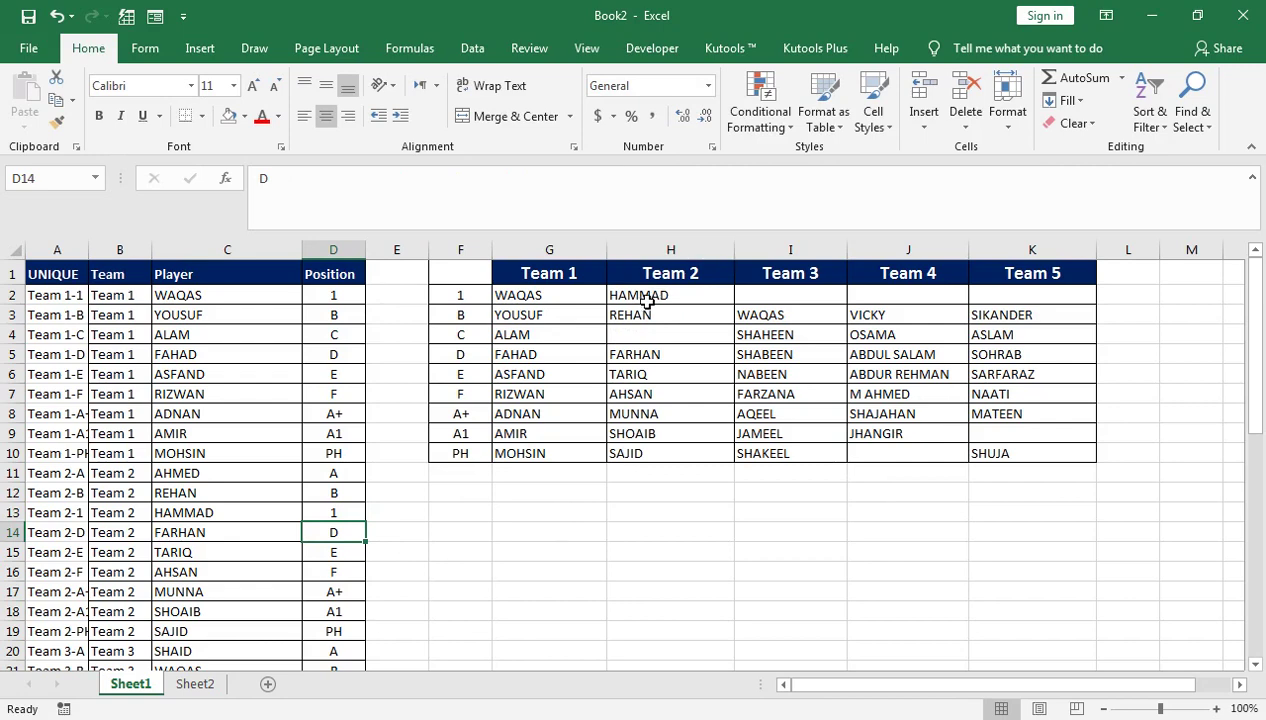
# Replace AQEEL's A+ position in D26 with 1
pyautogui.scroll(-3, 447, 390)
pyautogui.press('Down')
pyautogui.press('Down')
pyautogui.press('Down')
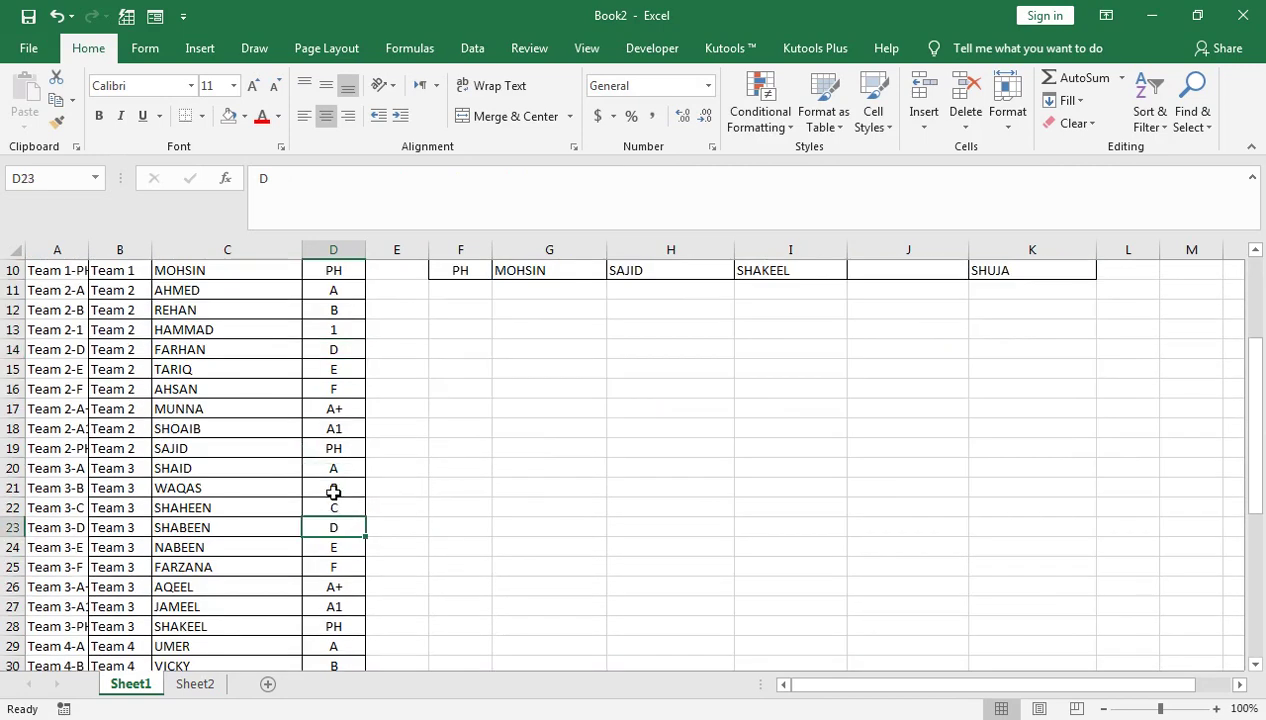
pyautogui.click(313, 587)
pyautogui.write('1')
pyautogui.press('Return')
pyautogui.scroll(3, 543, 534)
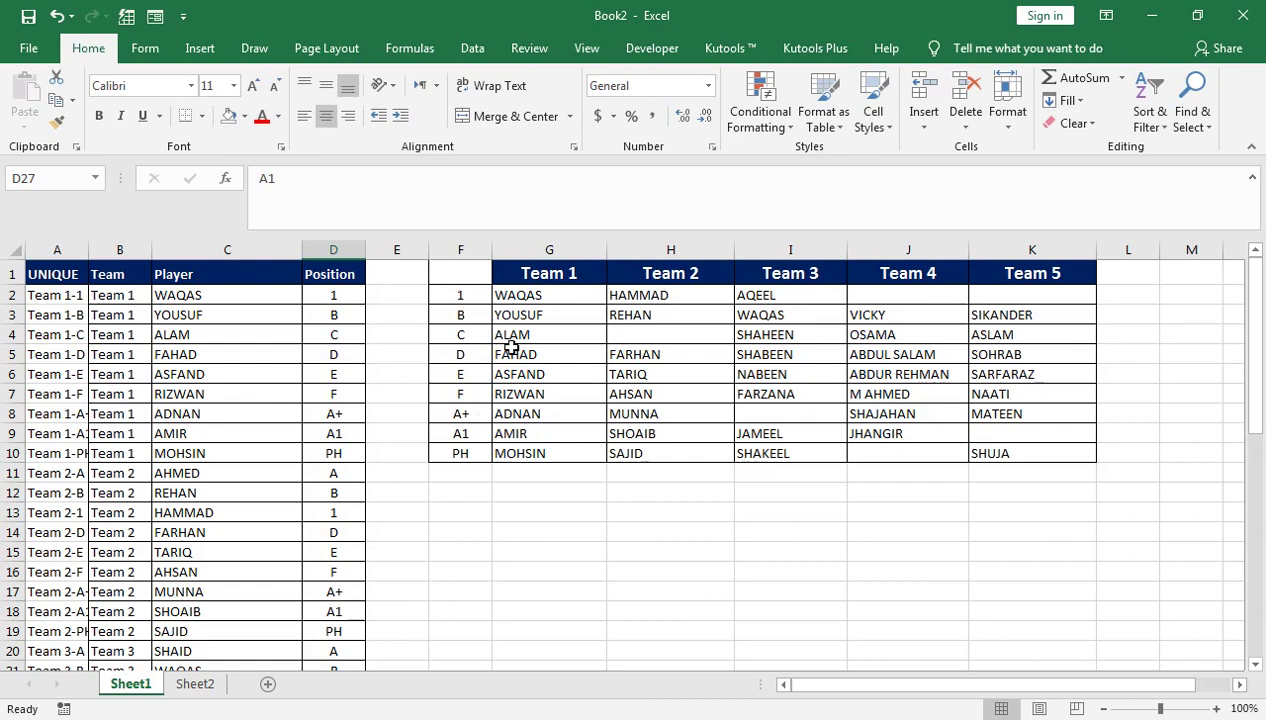
pyautogui.doubleClick(544, 293)
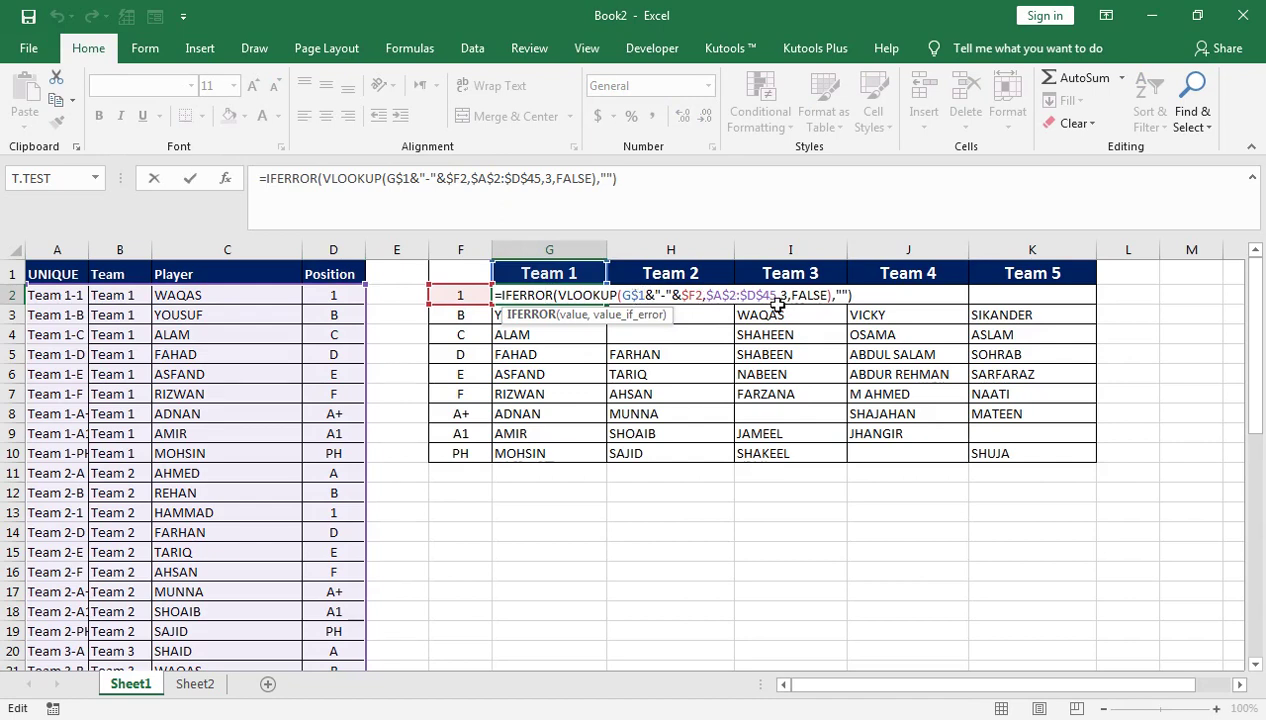
pyautogui.press('Return')
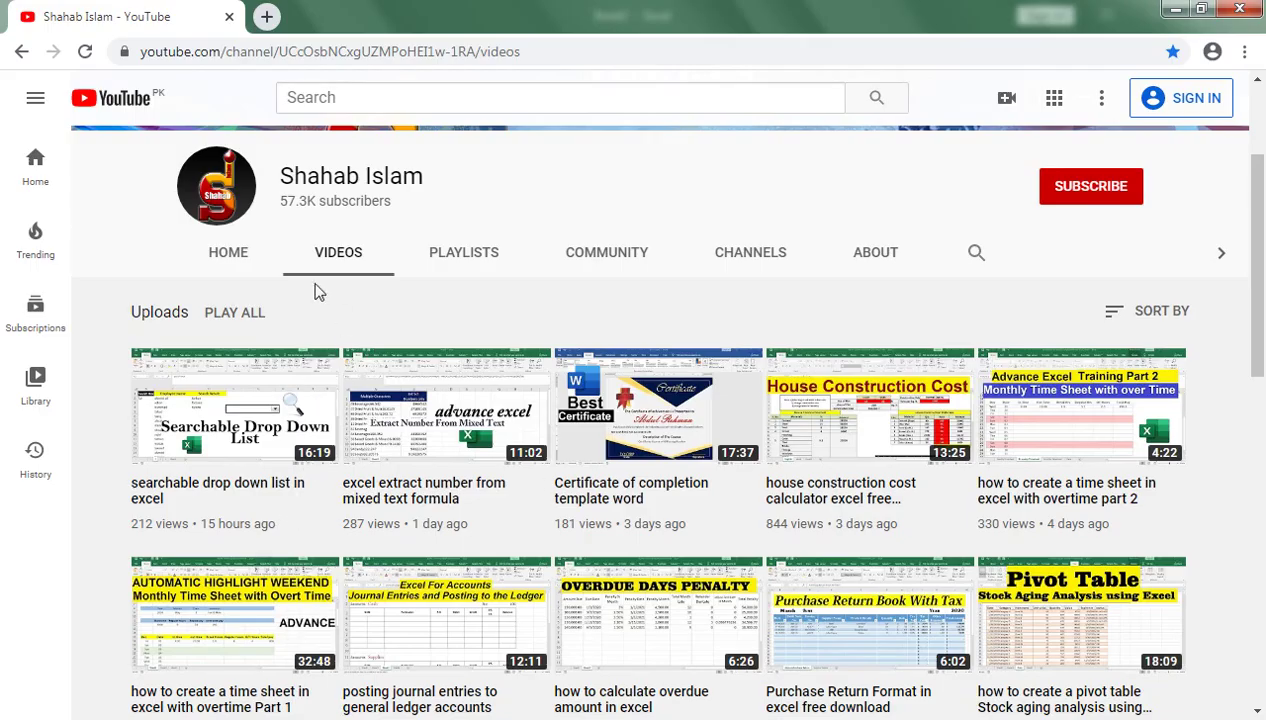
# Scroll the YouTube channel's Videos tab up to the banner and newest uploads
pyautogui.scroll(2, 318, 291)
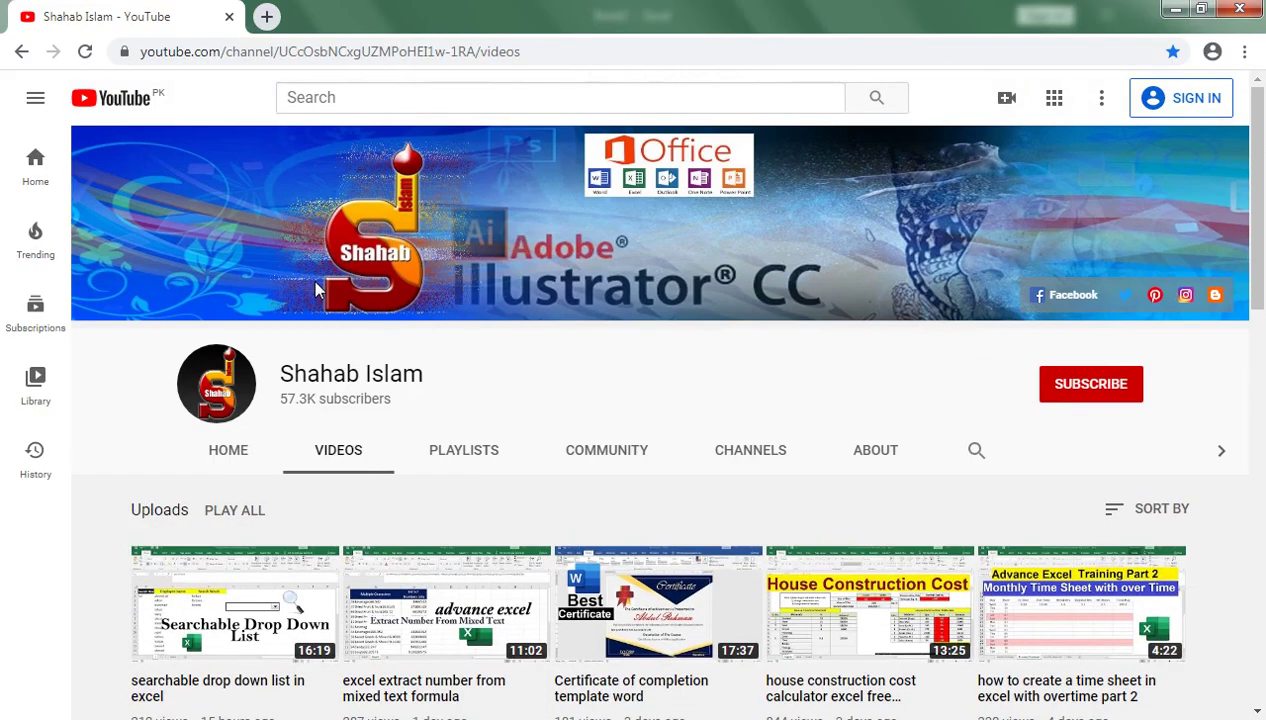